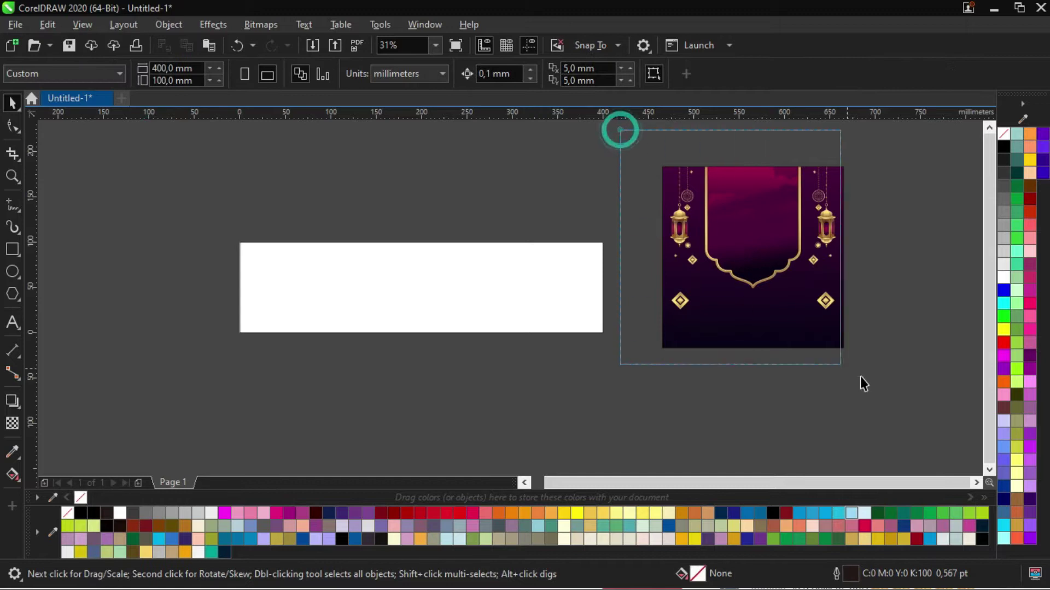
Copy the geometric pattern out of the poster's PowerClip and place it inside the white banner rectangle.
click(596, 205)
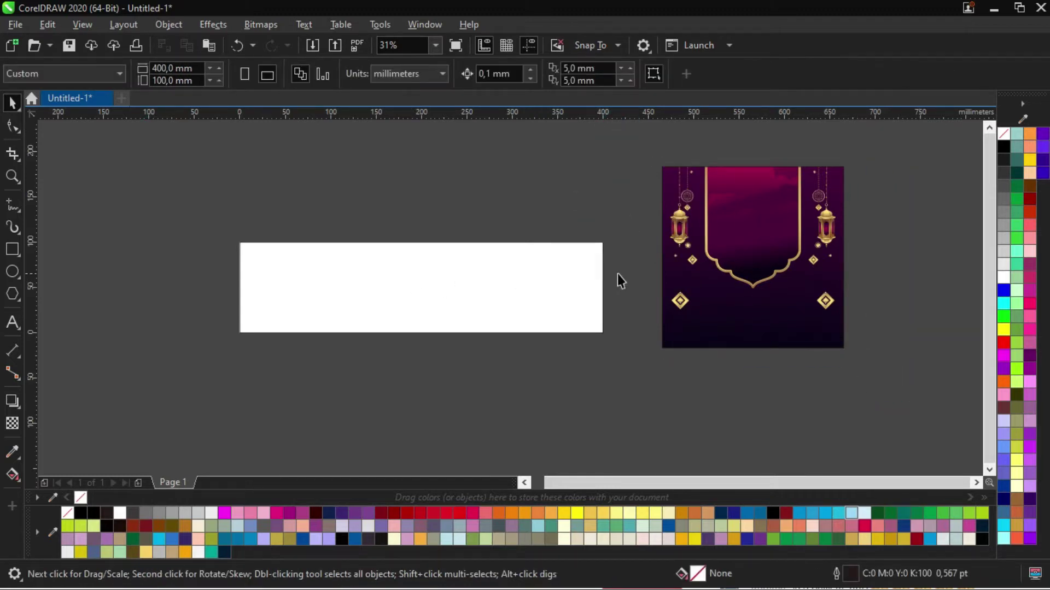
click(699, 312)
double_click(747, 322)
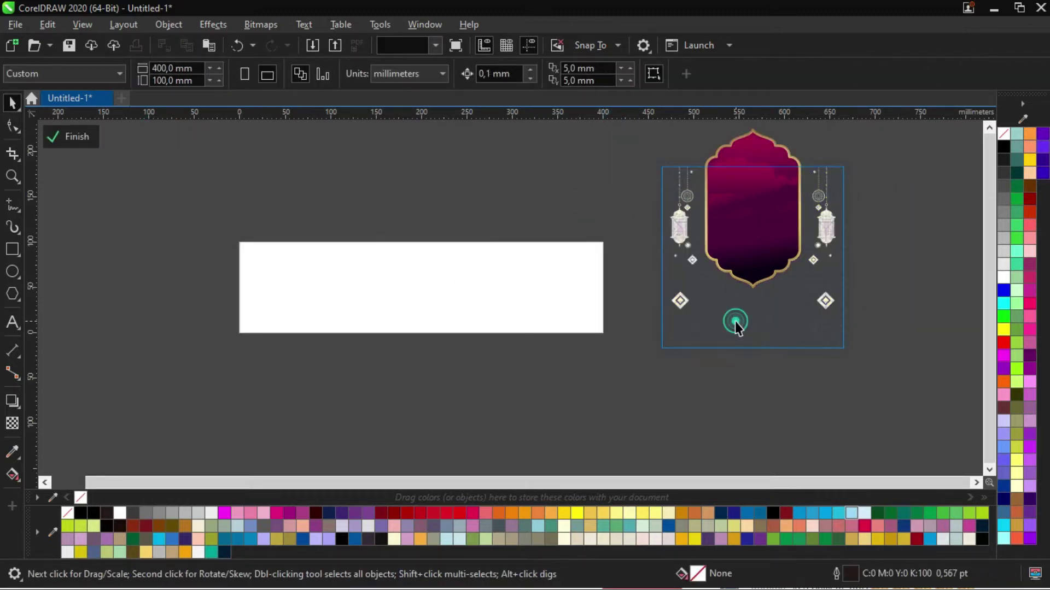
click(736, 322)
ctrl+click(589, 385)
key(ctrl+v)
drag(713, 296, 447, 293)
click(527, 392)
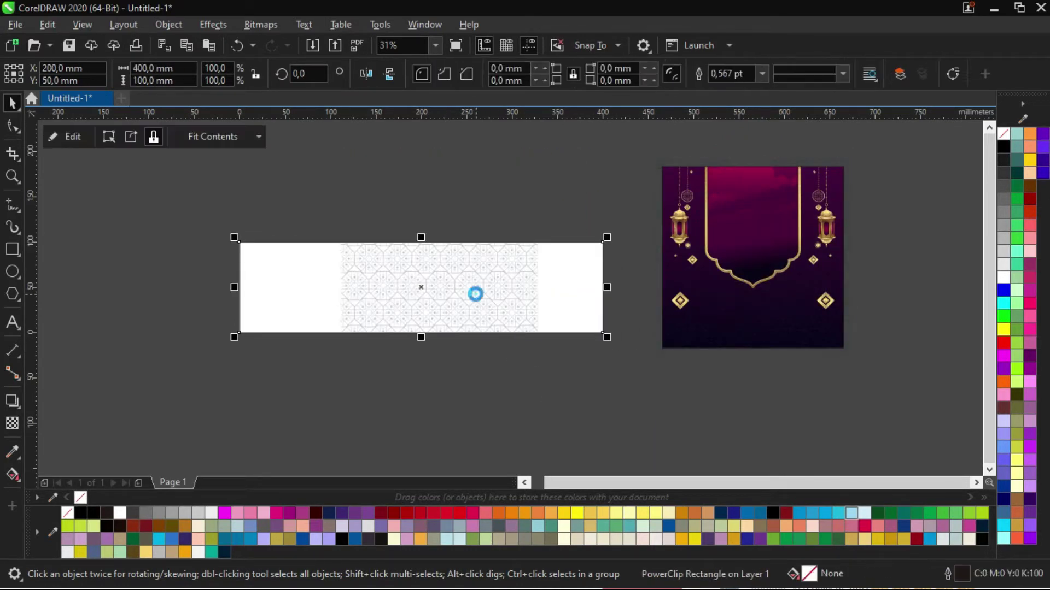
Inside the banner's PowerClip, duplicate the pattern against its right edge and mirror the copy horizontally.
double_click(481, 292)
scroll(493, 280, up, 2)
click(326, 288)
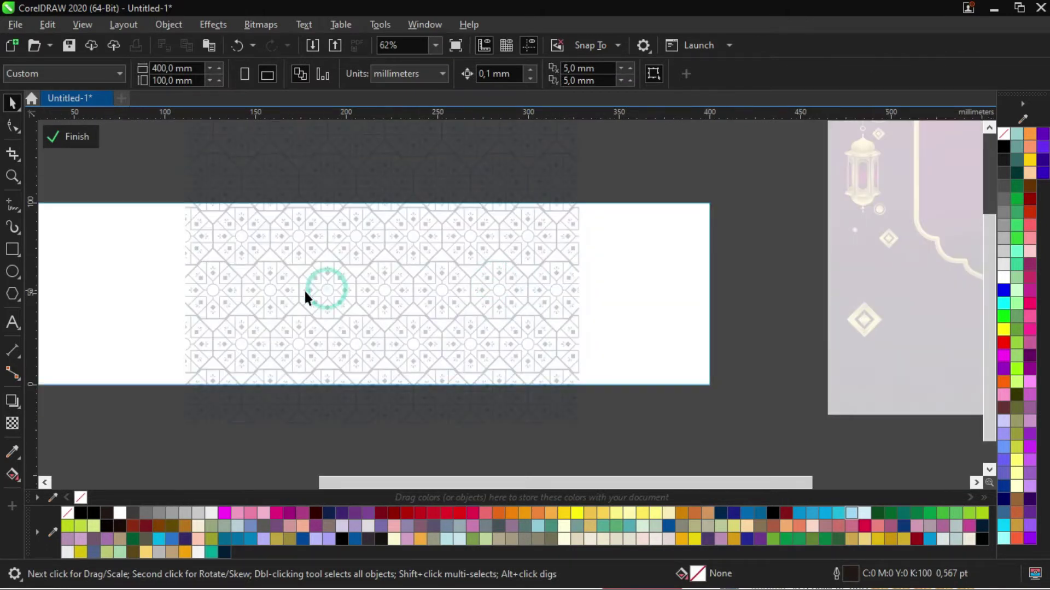
click(301, 291)
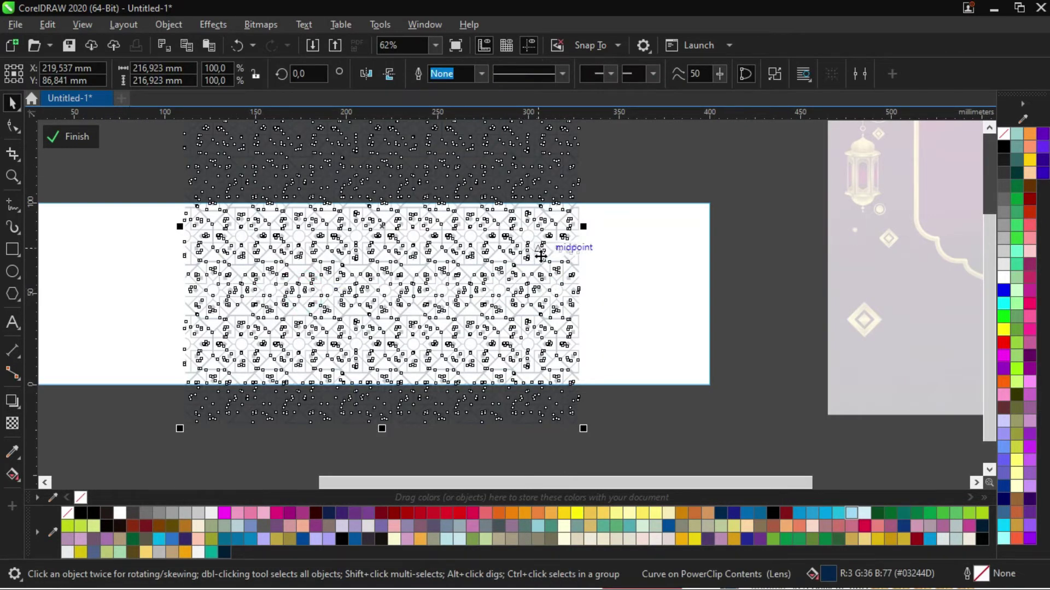
drag(379, 294, 769, 278)
click(391, 74)
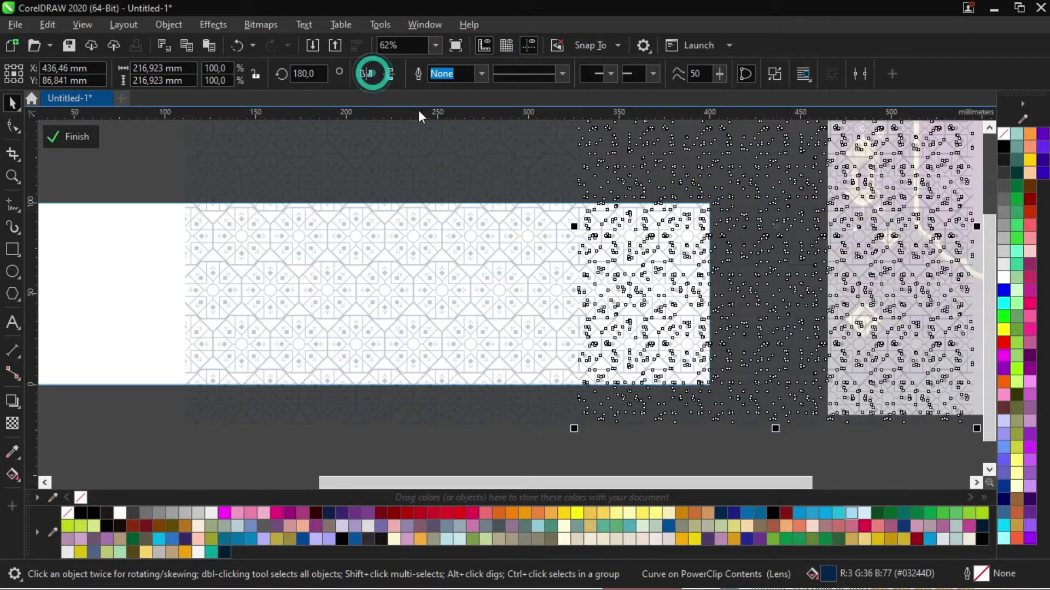
scroll(596, 270, up, 2)
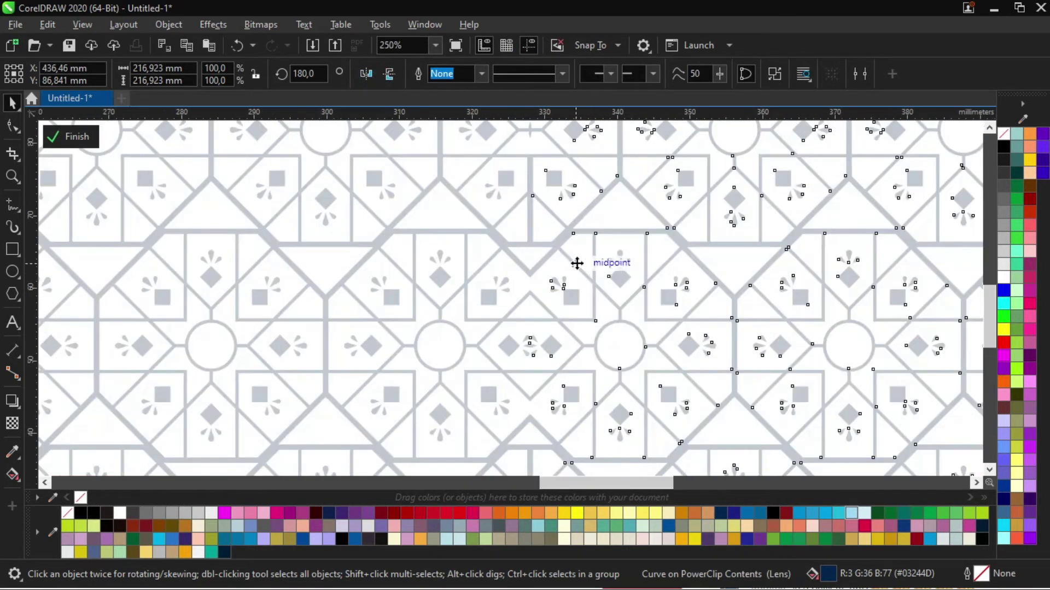
scroll(577, 263, down, 3)
scroll(574, 235, up, 3)
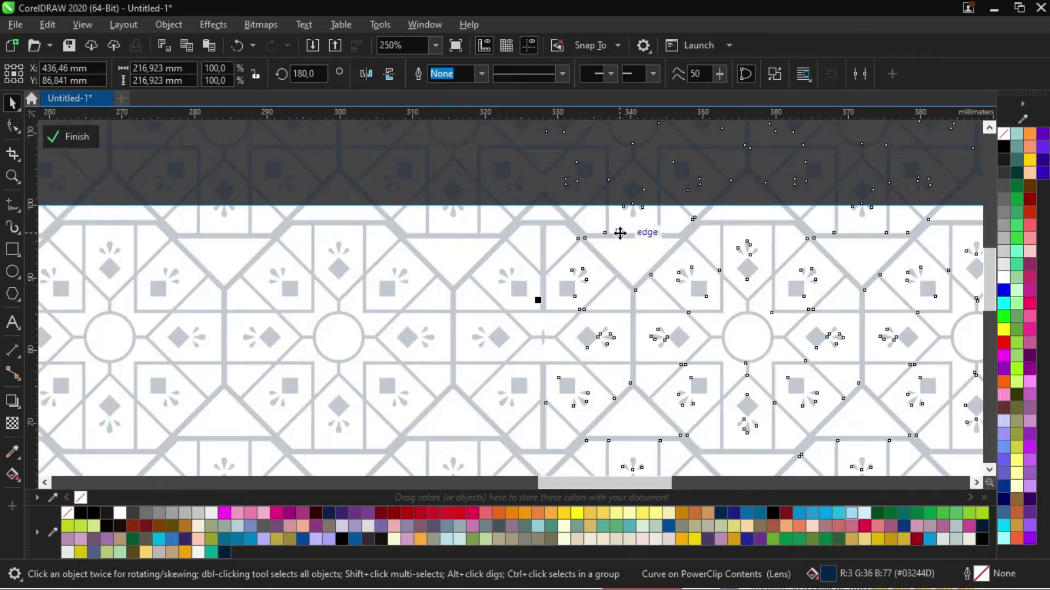
scroll(687, 263, down, 3)
Copy both pattern tiles to the left so they fill the banner, and delete the surplus outermost tile.
shift+click(605, 296)
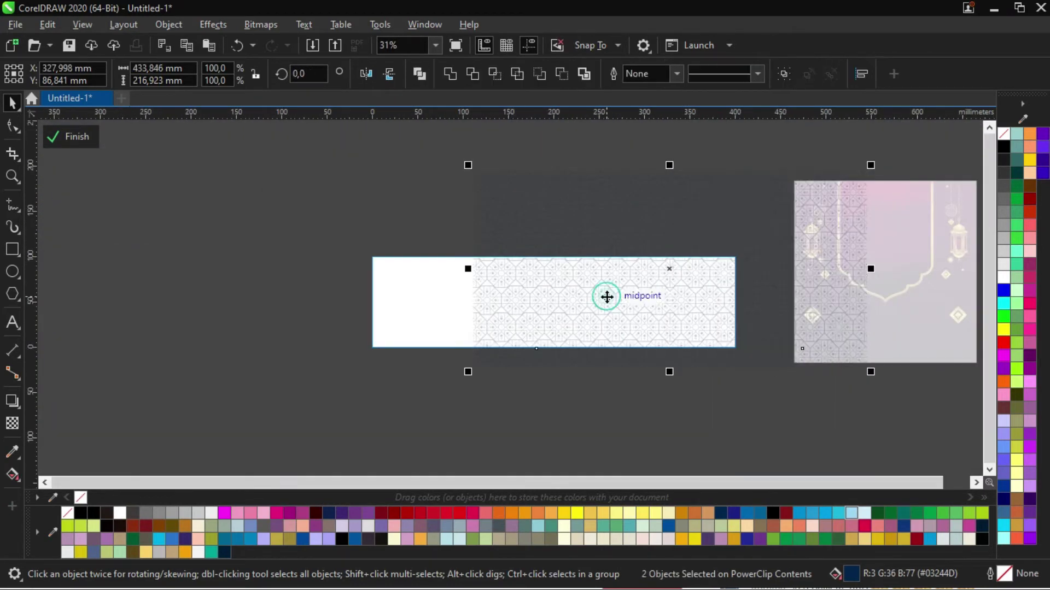
drag(750, 272, 349, 274)
click(230, 311)
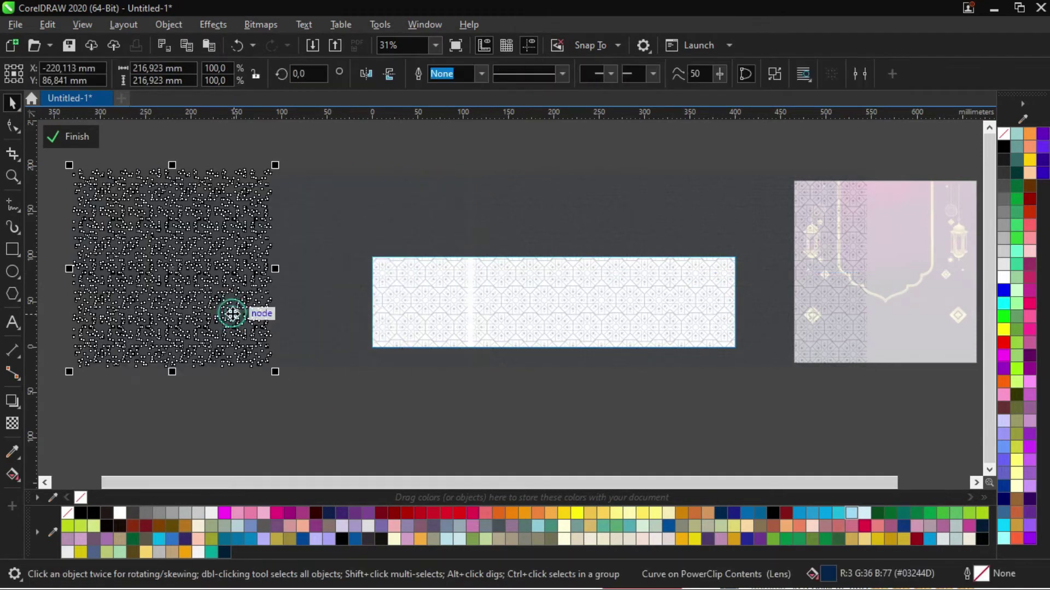
key(Delete)
Move the left pattern tile right to close the gap at the seam, and finish editing the PowerClip.
scroll(471, 271, up, 3)
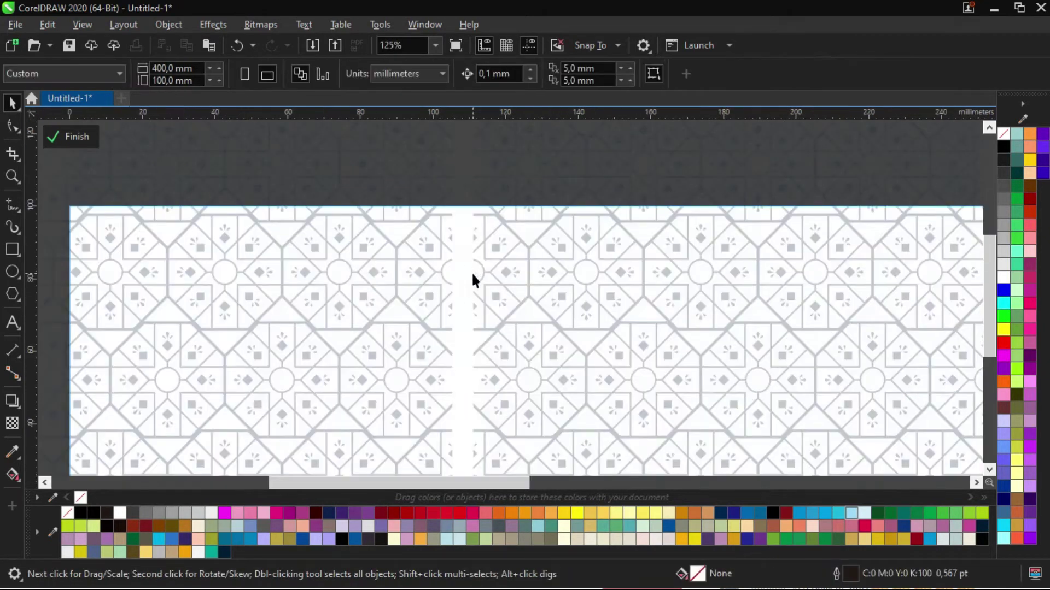
drag(322, 283, 363, 288)
scroll(459, 284, down, 2)
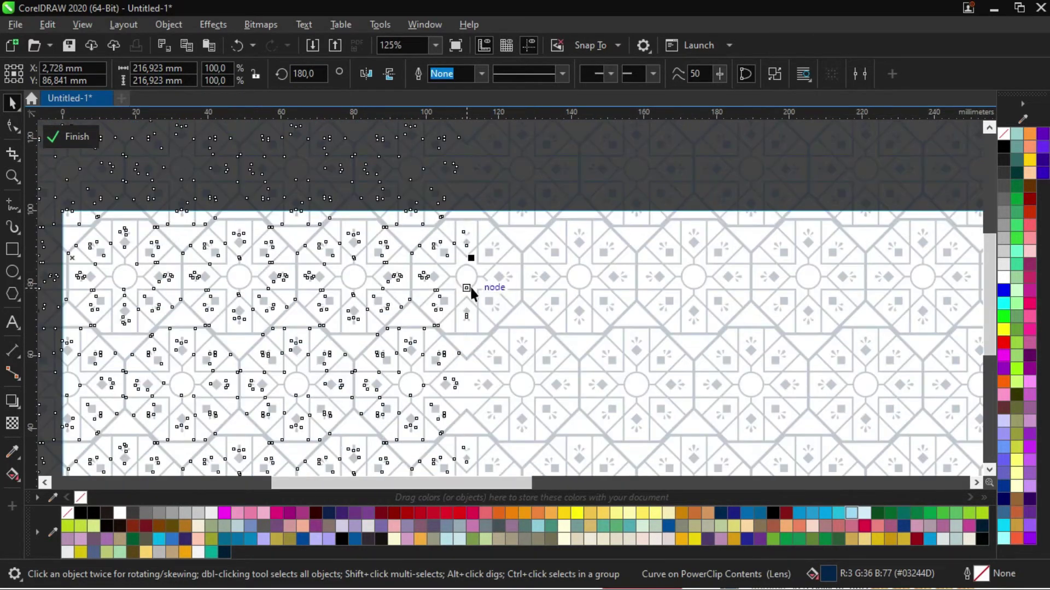
scroll(468, 279, down, 5)
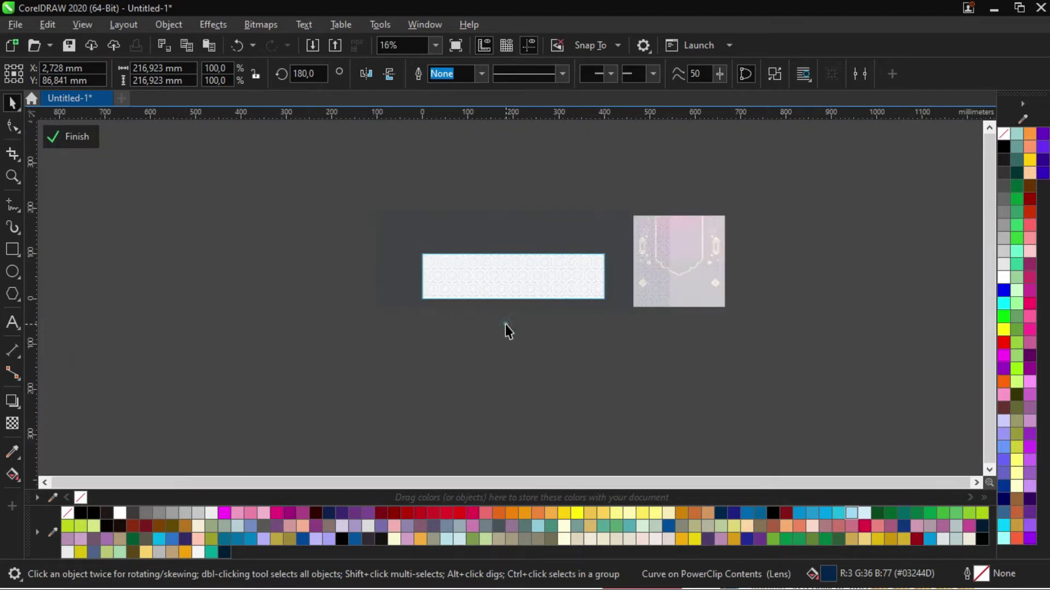
click(517, 331)
Sample the purple of the poster's upper background into the document palette.
scroll(488, 279, up, 4)
scroll(402, 275, down, 2)
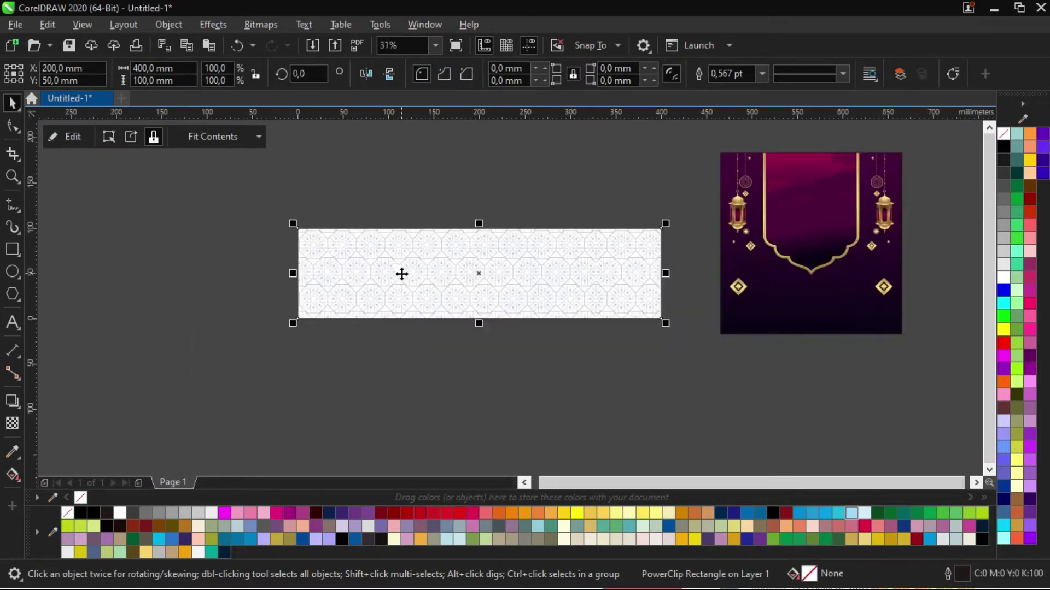
scroll(810, 276, up, 2)
scroll(481, 278, down, 4)
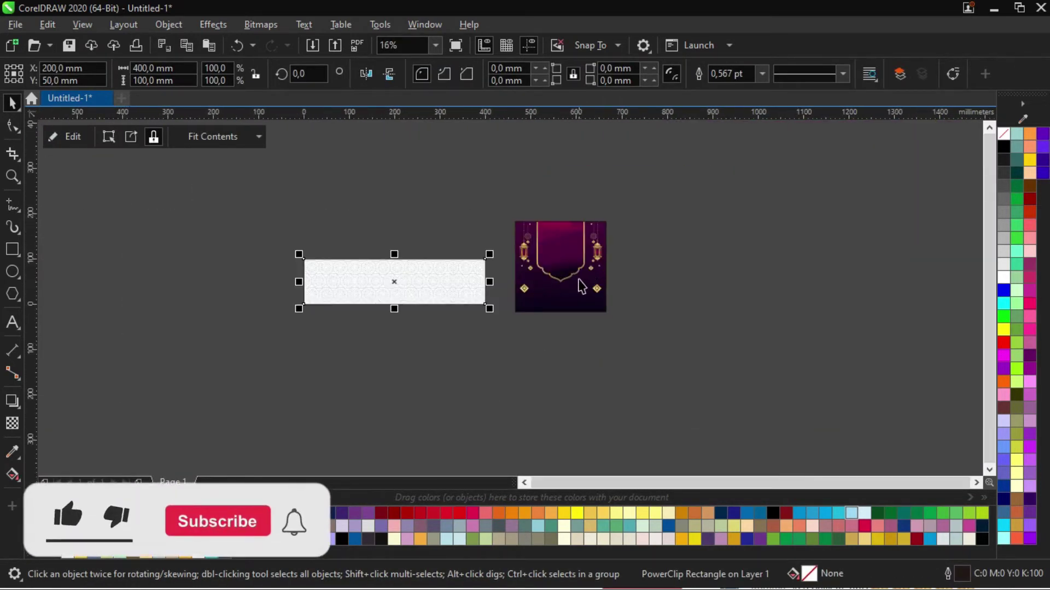
scroll(585, 324, up, 4)
scroll(584, 324, up, 2)
scroll(563, 339, down, 3)
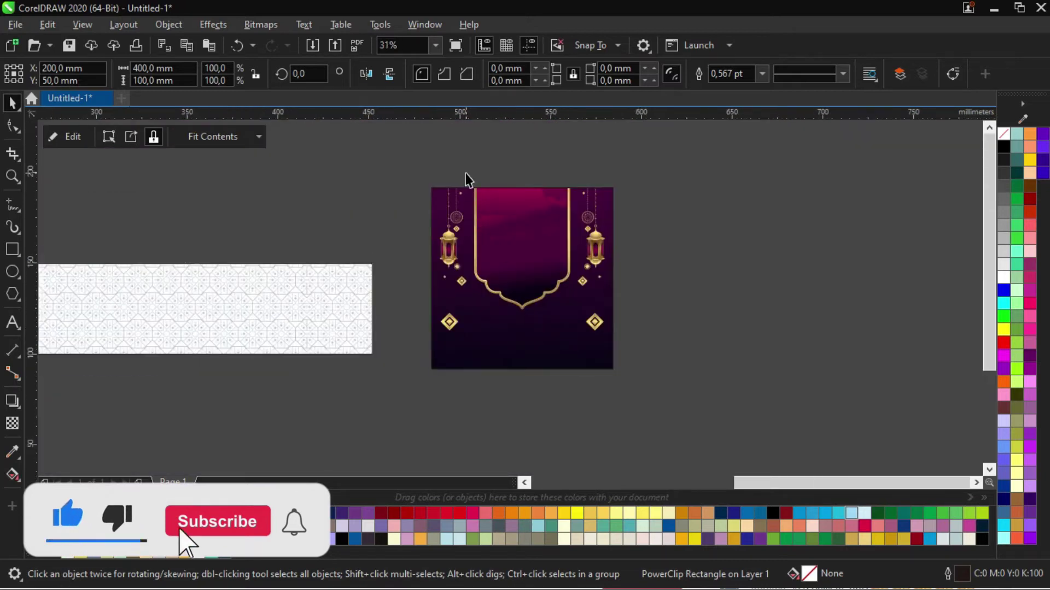
scroll(476, 236, up, 5)
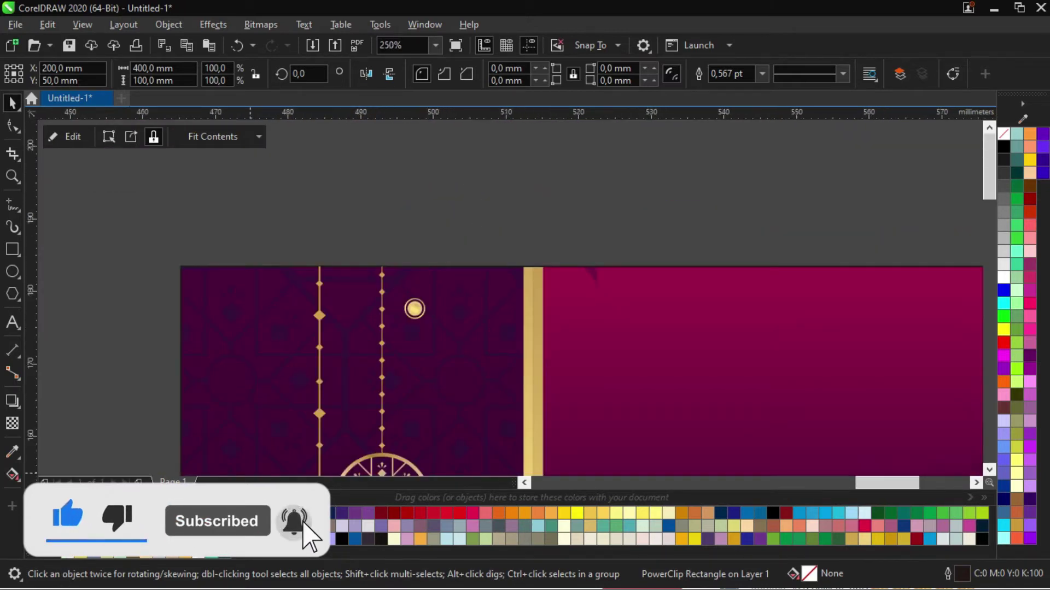
scroll(602, 187, down, 7)
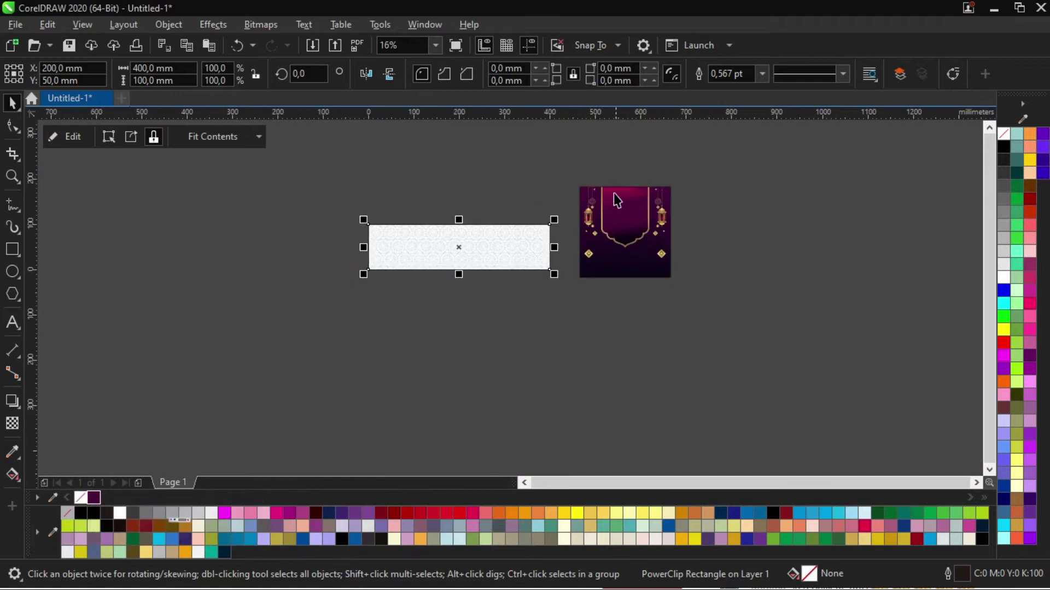
Sample the near-black navy at the poster's lower edge into the document palette.
scroll(597, 293, up, 9)
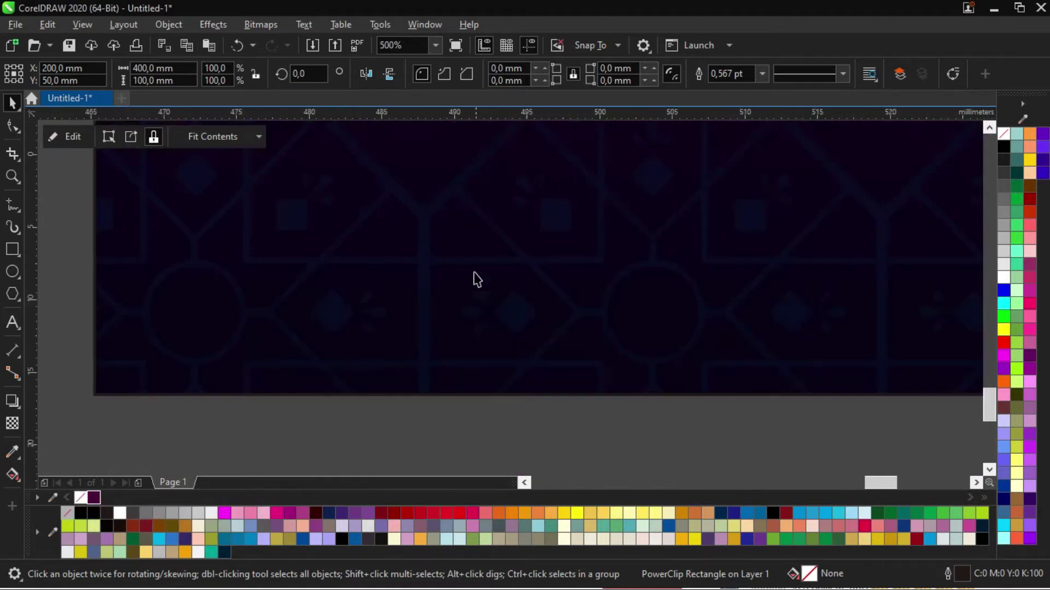
click(53, 497)
click(274, 345)
scroll(576, 379, down, 5)
scroll(577, 378, down, 7)
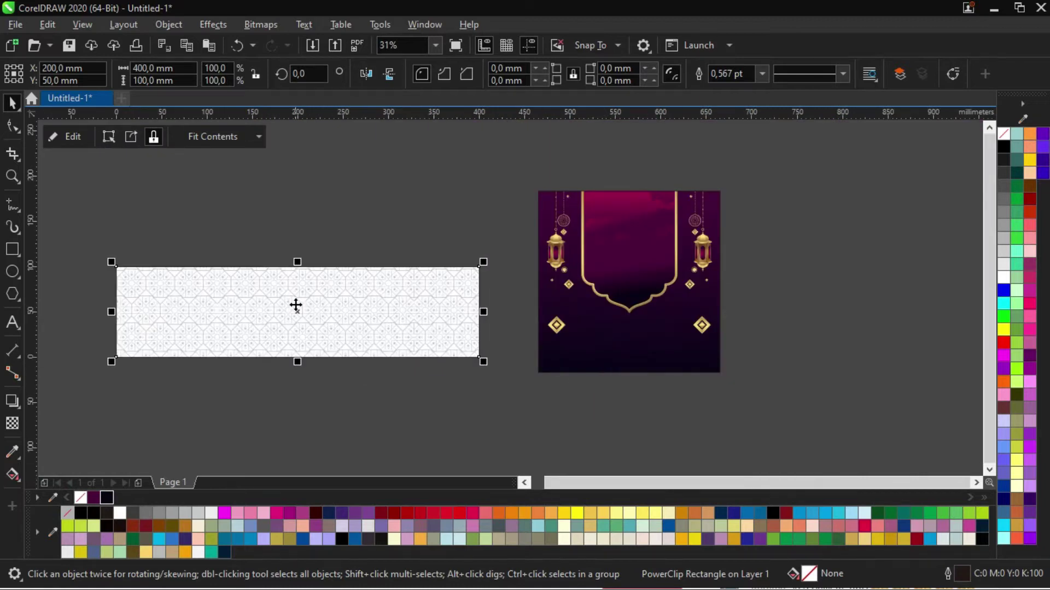
Give the banner a diagonal fountain fill from the sampled purple on the right to the sampled navy on the left.
key(g)
drag(459, 279, 89, 378)
click(107, 497)
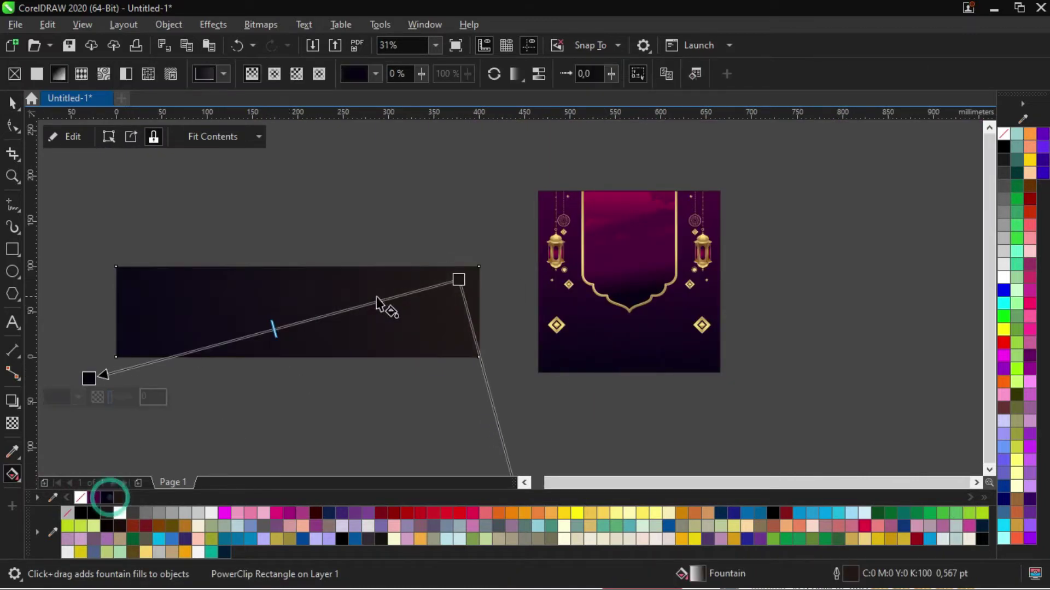
click(461, 279)
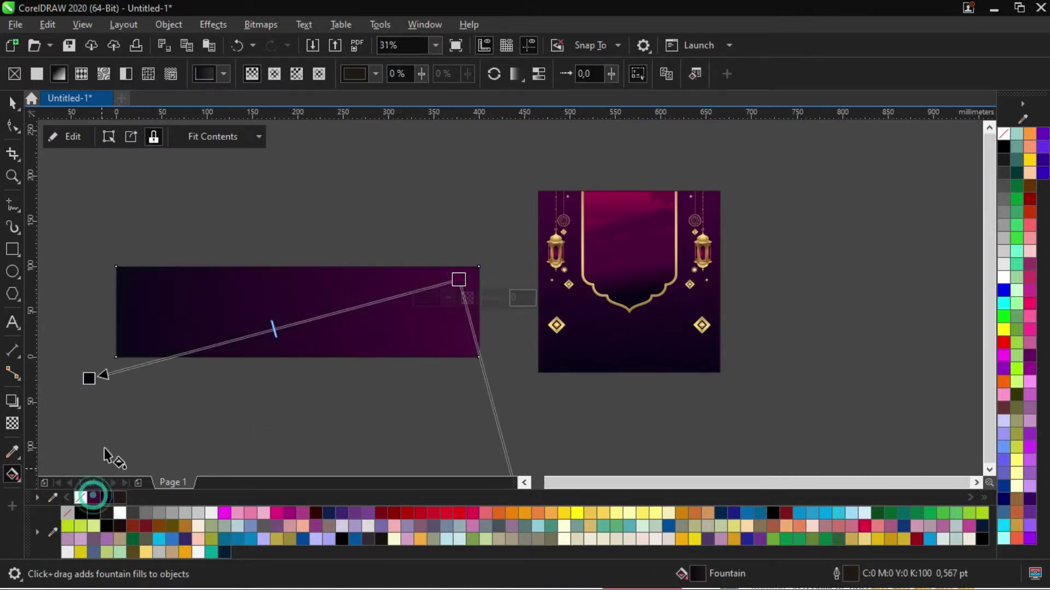
drag(90, 379, 119, 405)
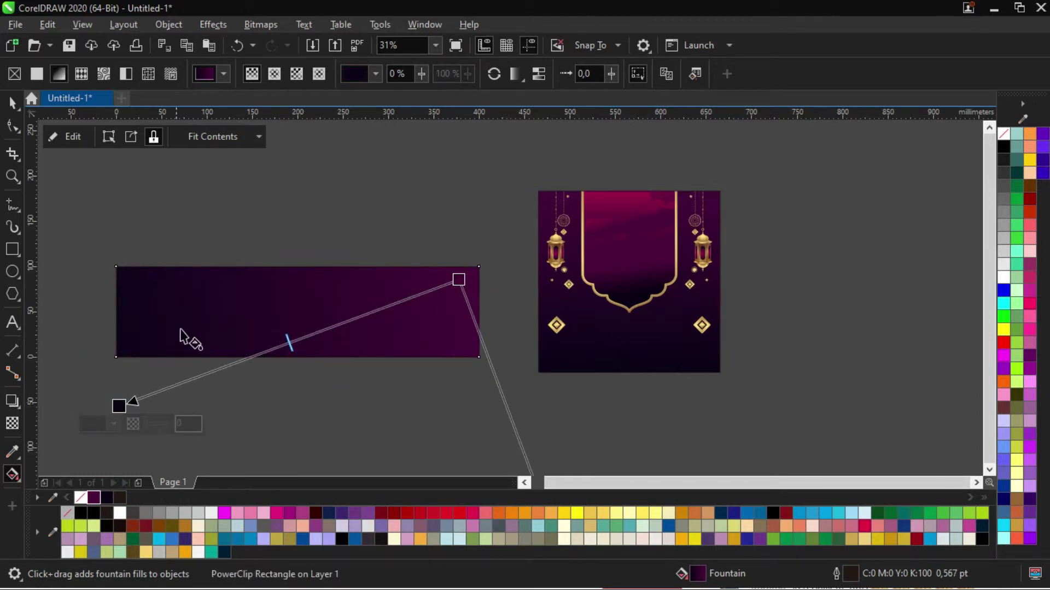
click(13, 102)
click(202, 198)
Move the poster's left hanging lantern ornament to the banner's left end, scale it down and align it with the upper edge.
scroll(633, 232, down, 1)
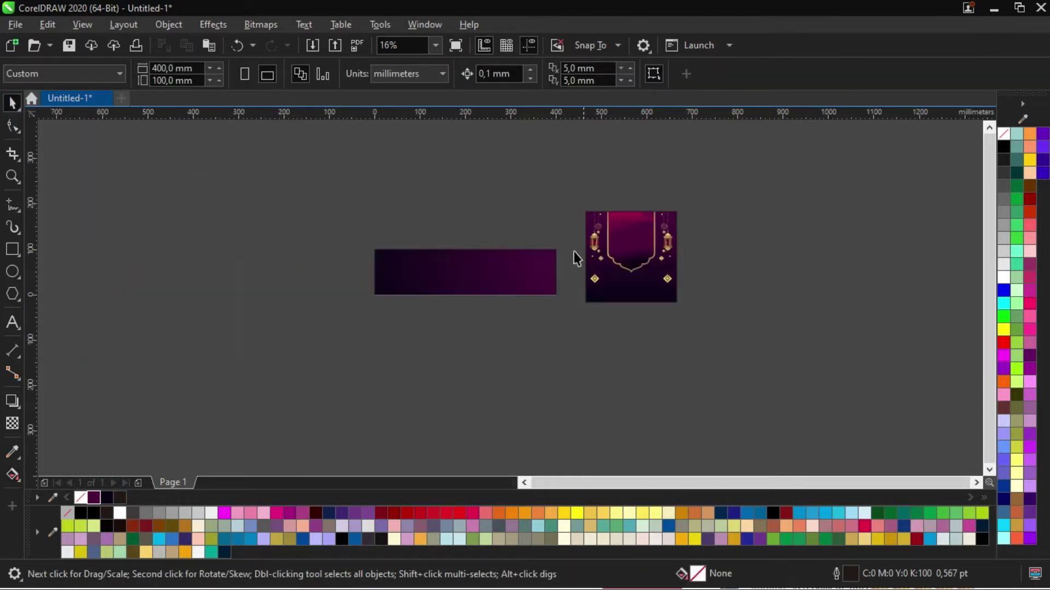
scroll(580, 241, up, 1)
drag(651, 157, 574, 298)
drag(605, 231, 216, 328)
scroll(183, 357, up, 1)
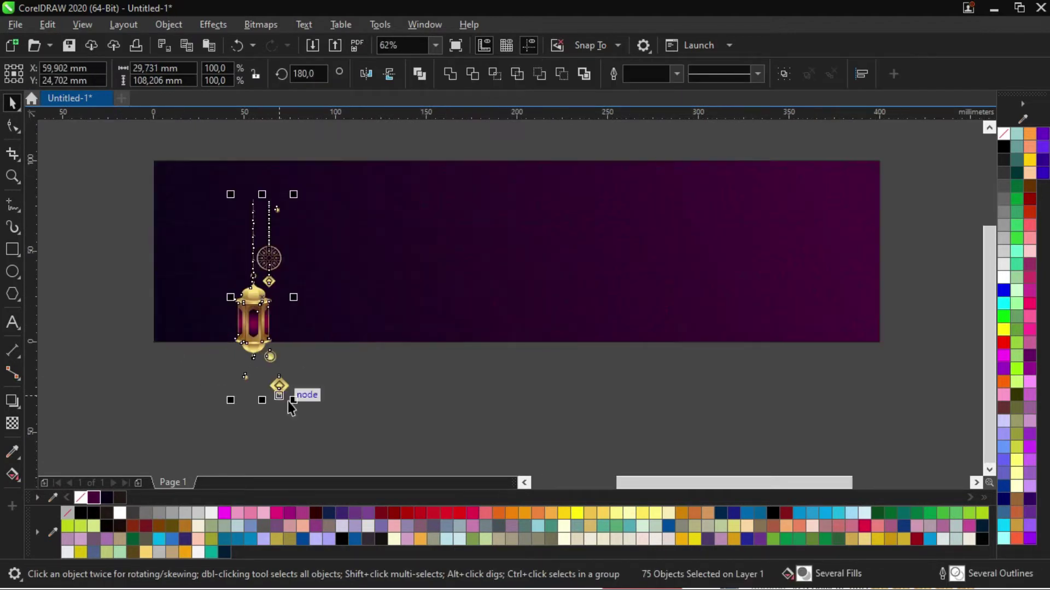
drag(293, 400, 277, 384)
drag(255, 274, 196, 252)
click(298, 244)
click(310, 128)
Duplicate the lantern ornament just right of the original and shrink the copy so it hangs from the banner's upper edge.
click(180, 257)
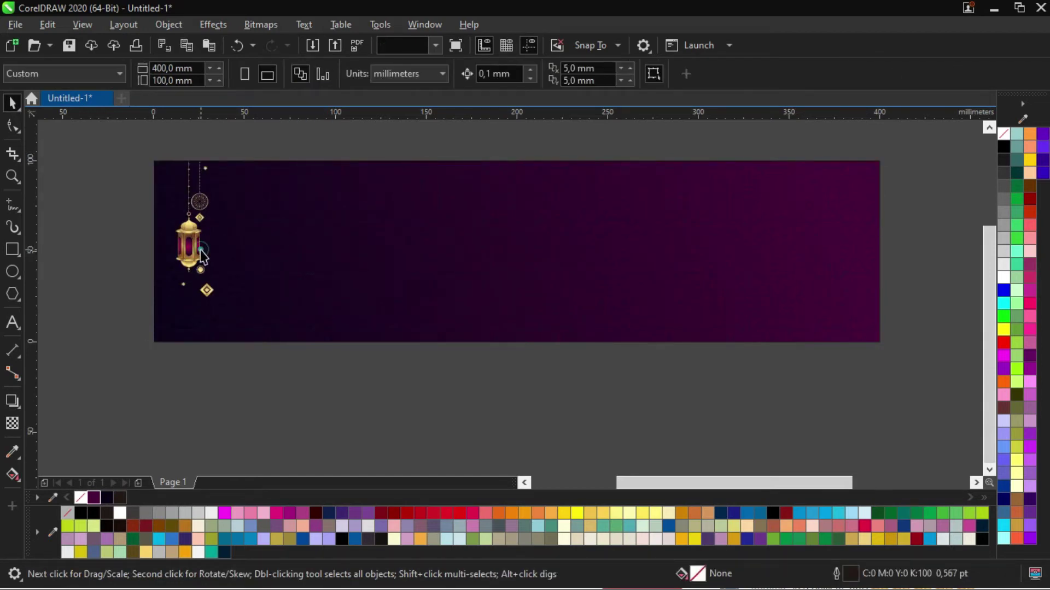
scroll(197, 226, up, 2)
drag(197, 247, 274, 248)
drag(312, 375, 280, 323)
scroll(310, 353, down, 4)
click(323, 244)
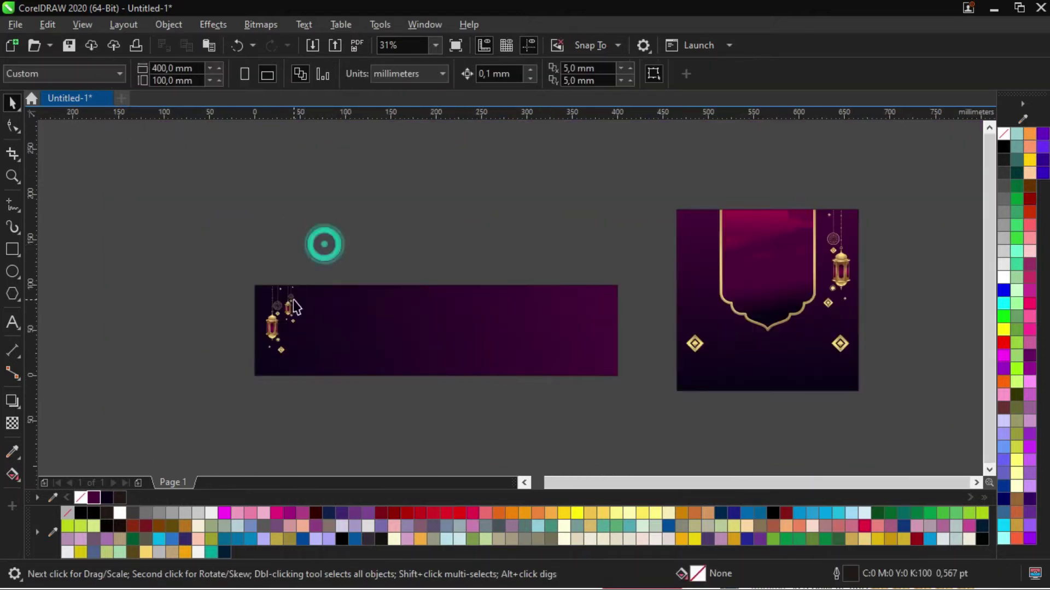
Enlarge both lantern ornaments together to about 39 × 92 mm and group them.
scroll(291, 303, up, 1)
drag(399, 225, 164, 440)
scroll(330, 309, down, 1)
scroll(329, 309, up, 4)
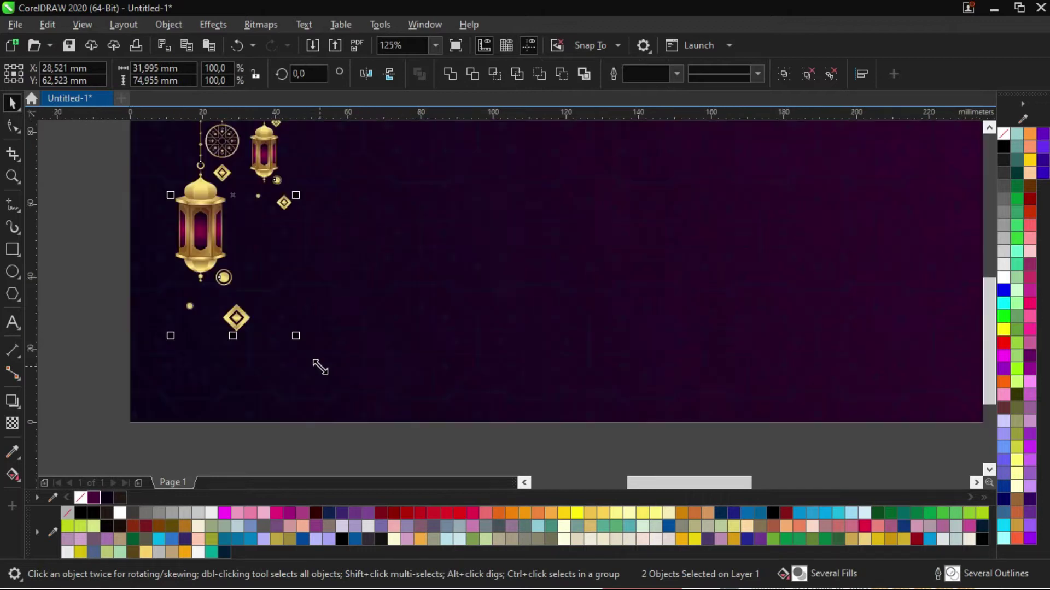
drag(297, 338, 332, 403)
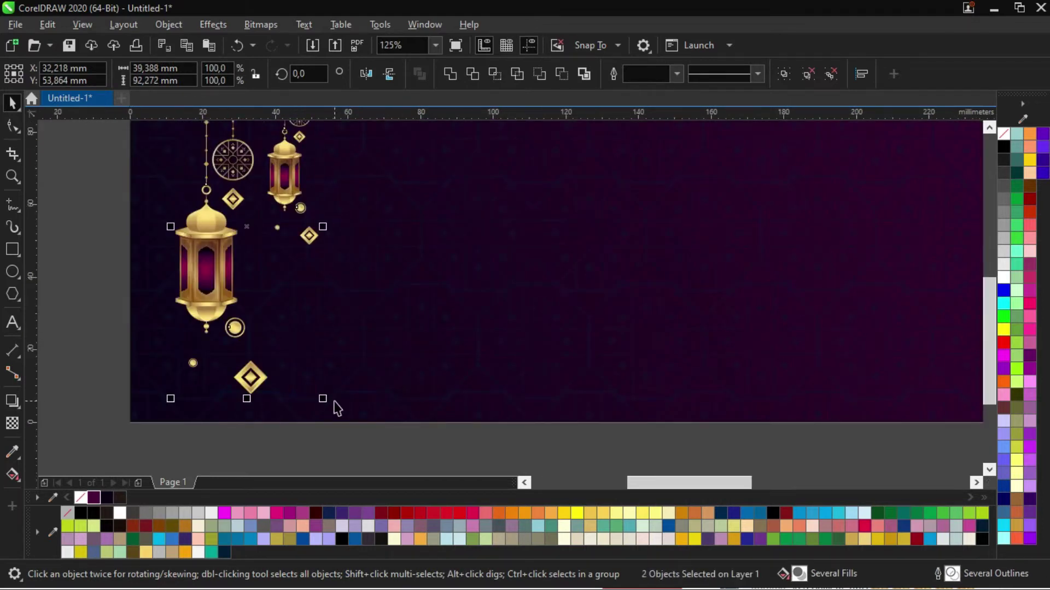
scroll(370, 348, down, 2)
click(411, 303)
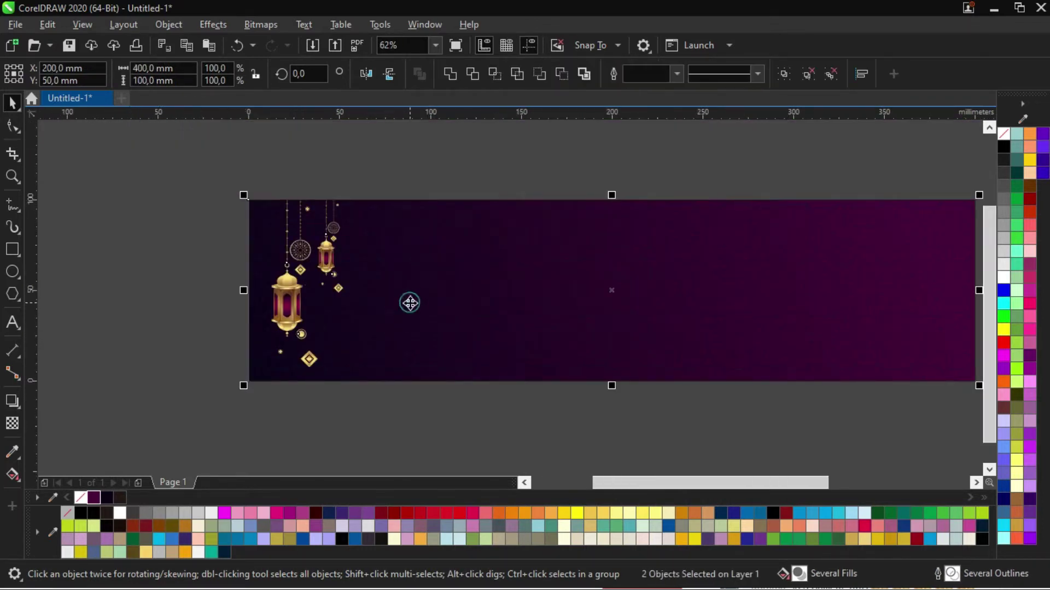
click(412, 178)
Duplicate the lantern group to the banner's right end and mirror the copy horizontally.
click(295, 266)
scroll(288, 302, down, 1)
drag(288, 303, 597, 346)
right_click(596, 347)
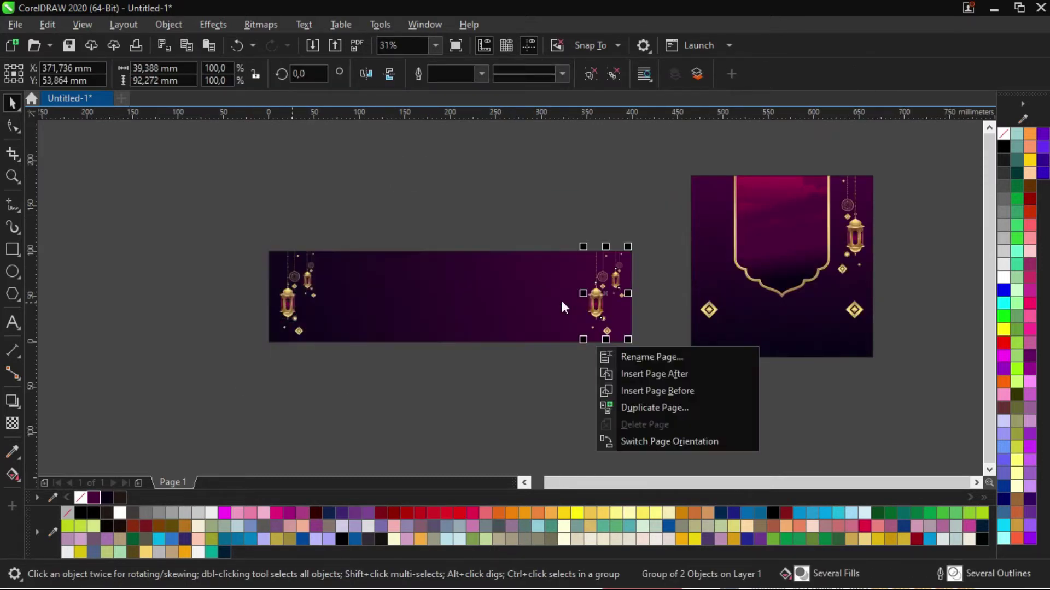
click(368, 77)
click(368, 74)
click(476, 176)
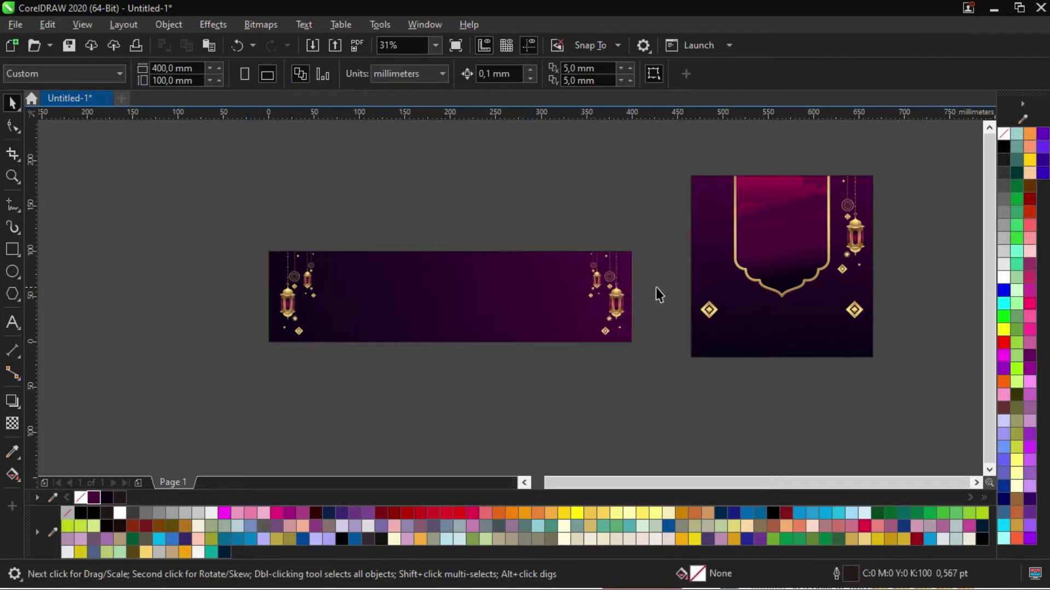
Examine the placement of the lantern groups at both ends of the banner.
scroll(654, 291, up, 2)
click(563, 304)
scroll(409, 343, down, 4)
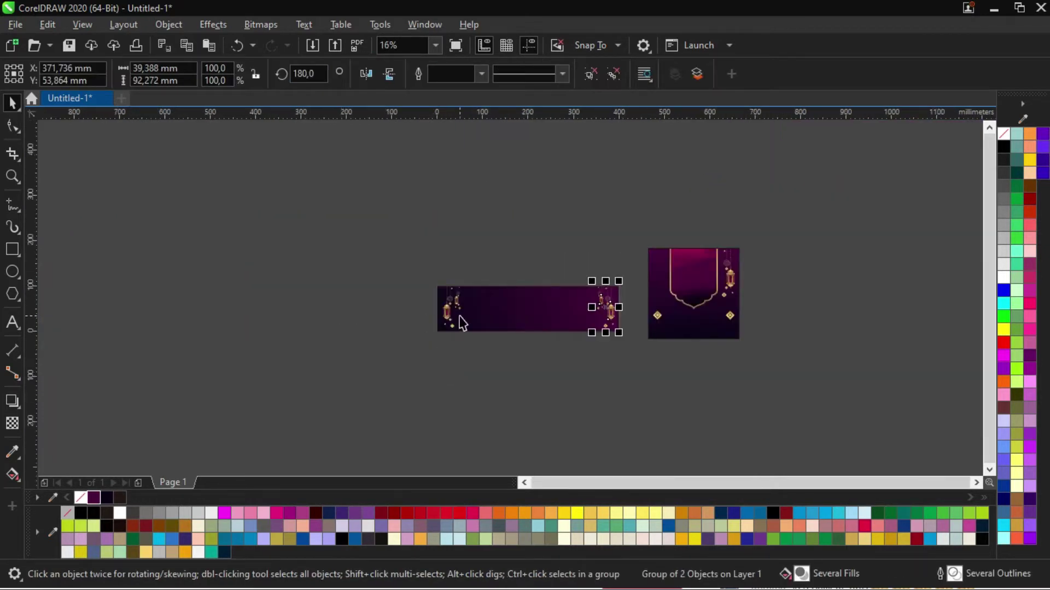
scroll(462, 323, up, 2)
click(418, 294)
scroll(418, 293, down, 4)
shift+click(499, 291)
click(538, 227)
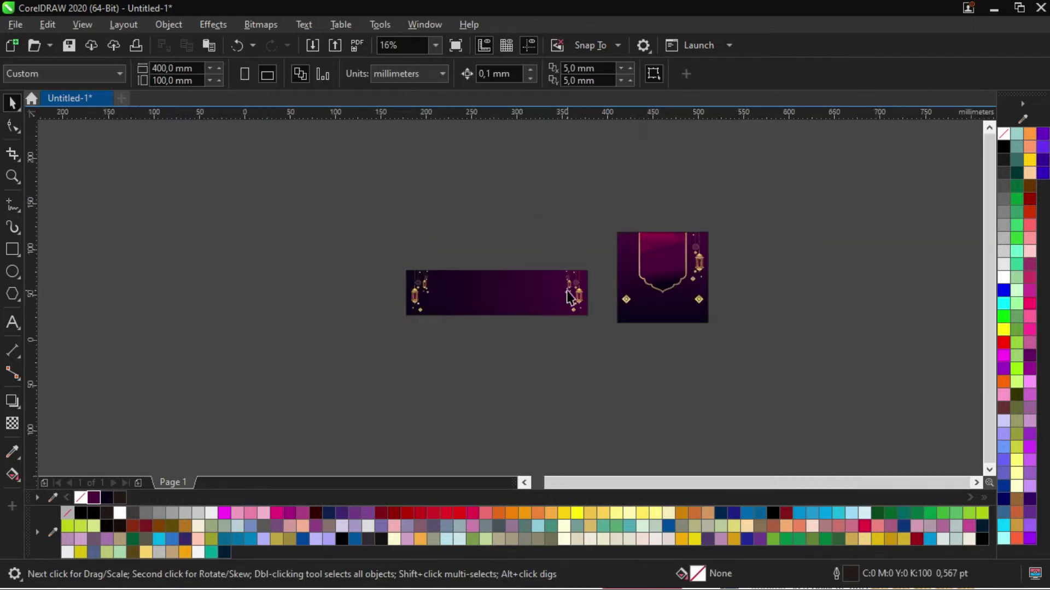
scroll(569, 293, up, 2)
scroll(509, 350, down, 1)
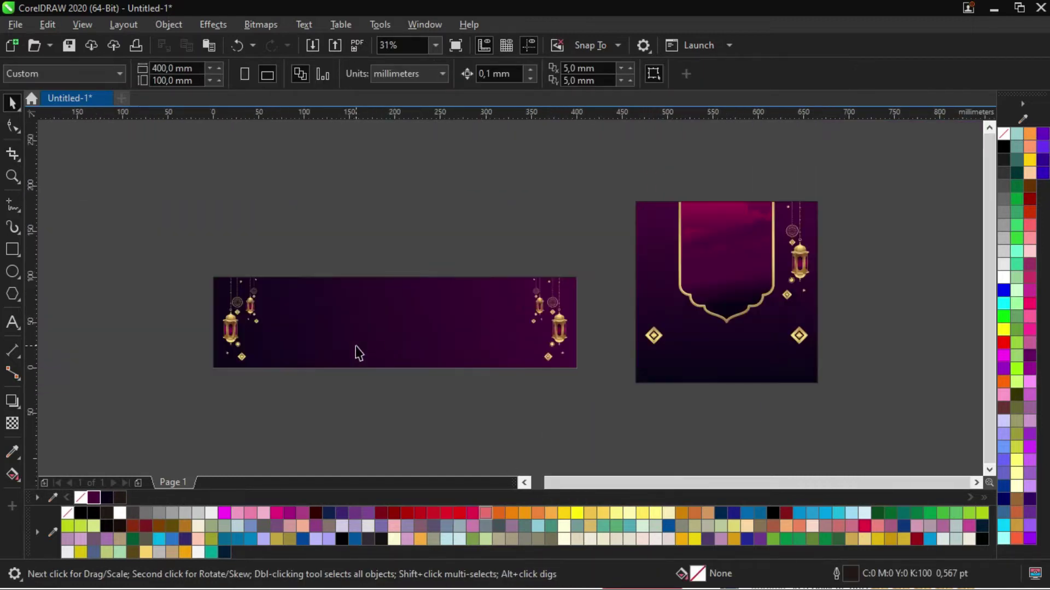
Copy the gold-edged arch frame group from the poster's PowerClip contents into the banner's PowerClip.
double_click(738, 270)
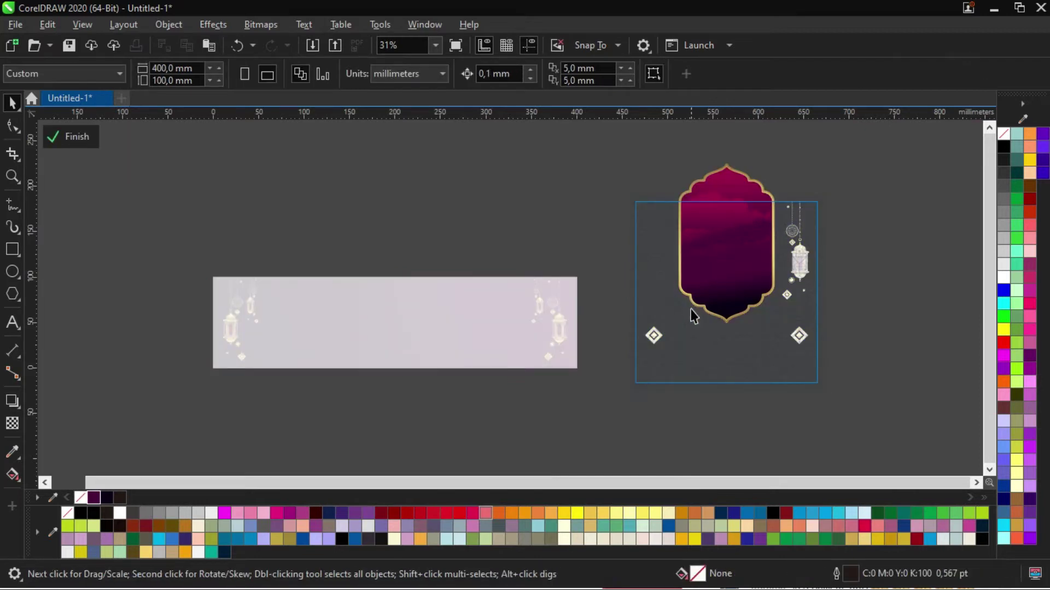
scroll(692, 308, down, 1)
drag(730, 301, 739, 334)
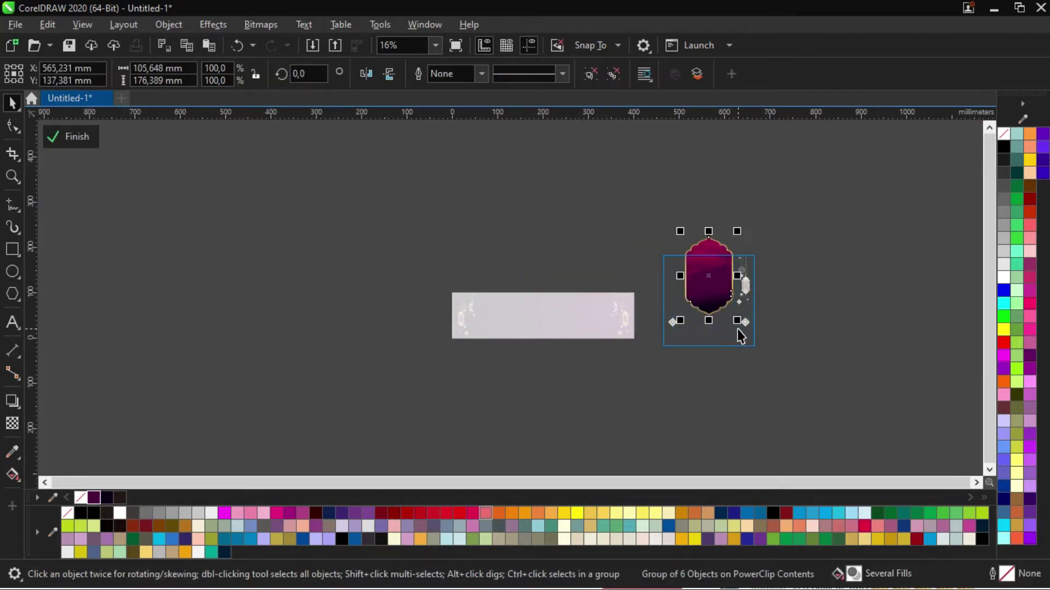
click(586, 394)
scroll(626, 358, up, 1)
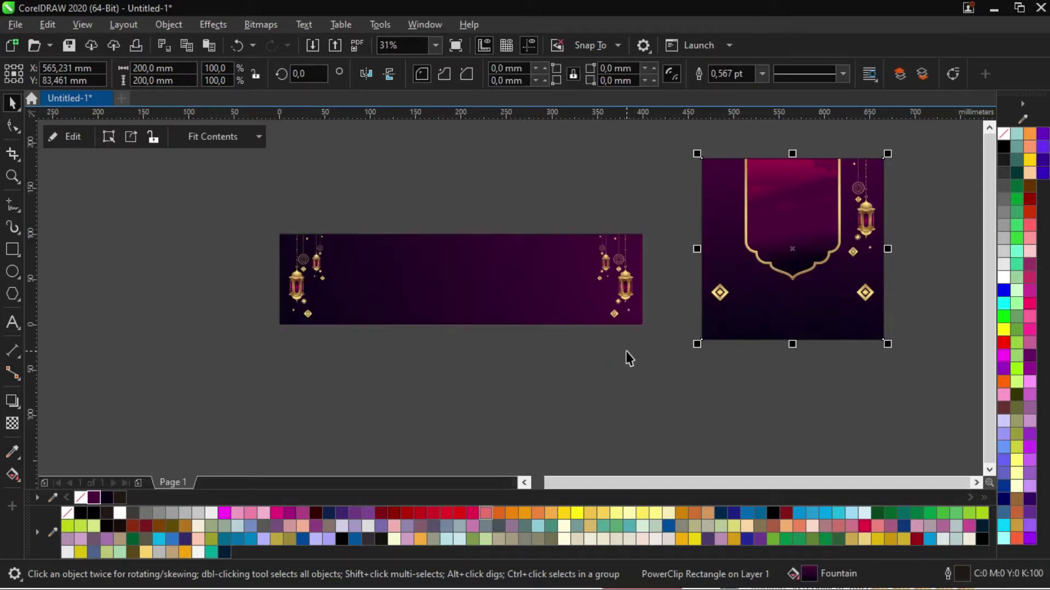
drag(790, 246, 434, 299)
click(517, 402)
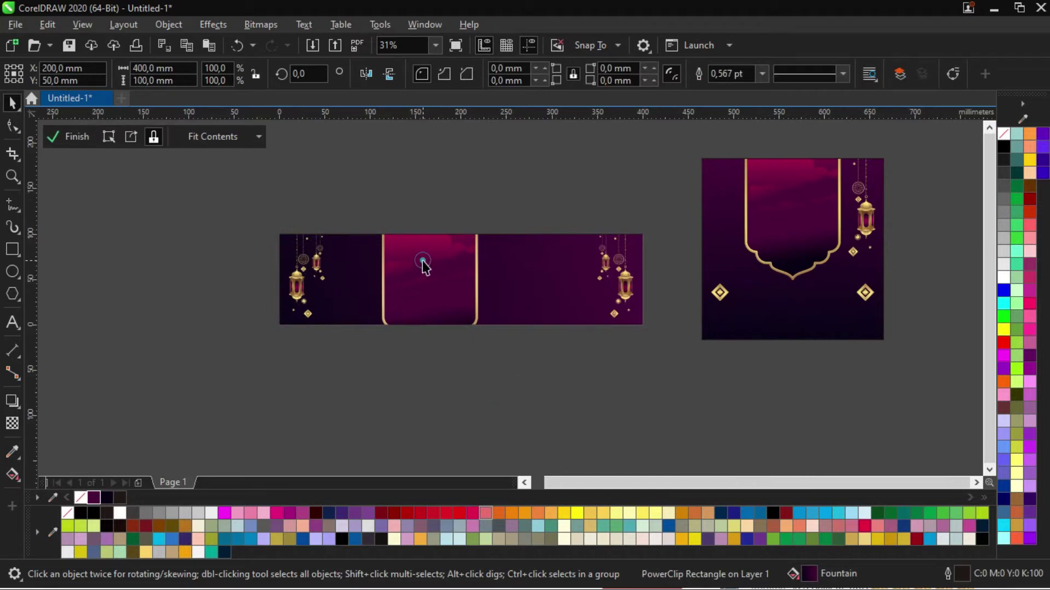
Enlarge the arch frame inside the banner's PowerClip to about 233 × 389 mm and centre it horizontally with its lower tip below the banner.
ctrl+click(424, 263)
scroll(458, 307, down, 1)
drag(500, 192, 388, 368)
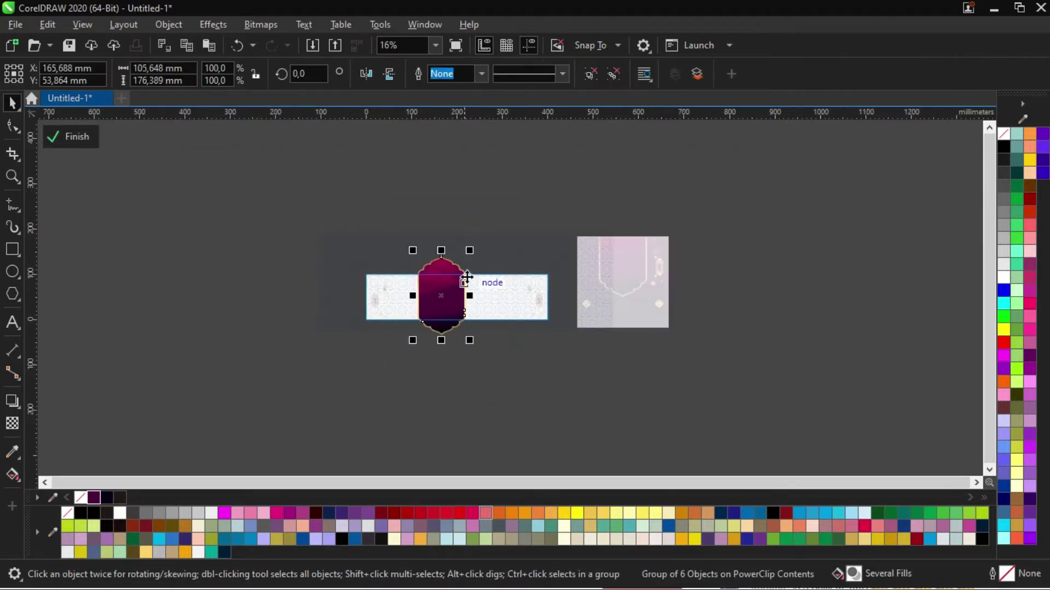
drag(470, 251, 555, 153)
scroll(467, 309, up, 1)
drag(476, 328, 449, 318)
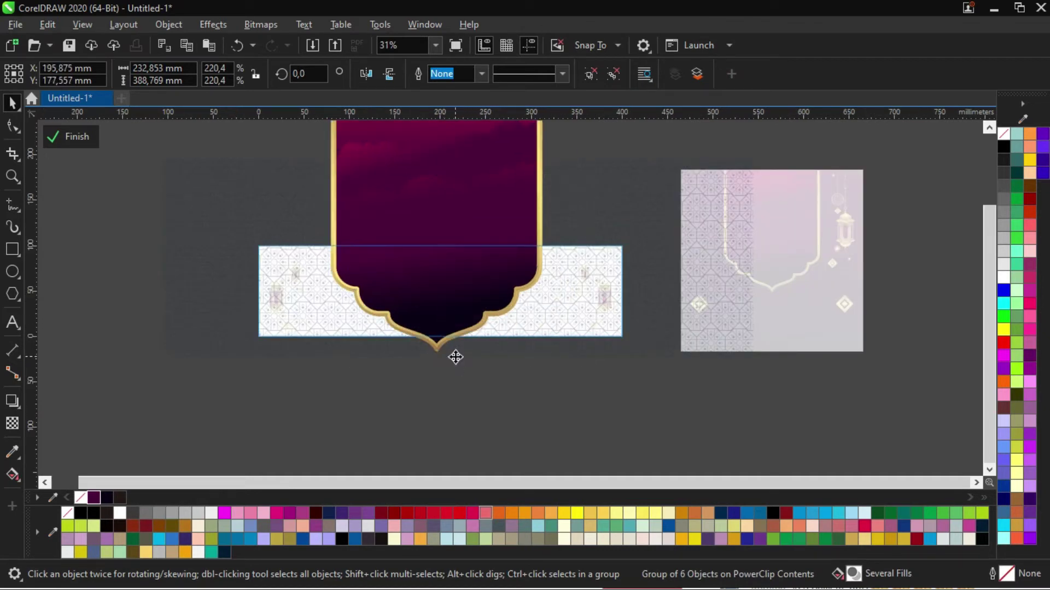
drag(490, 410, 480, 308)
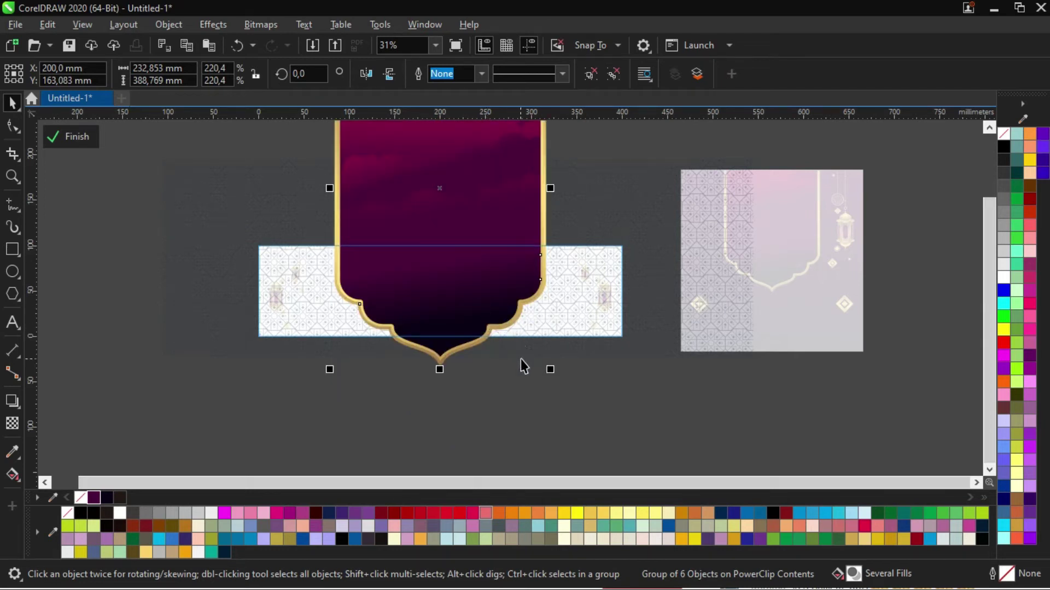
Widen the arch frame symmetrically to about 274 mm and finish editing the banner's PowerClip contents.
scroll(523, 366, down, 2)
scroll(549, 214, up, 2)
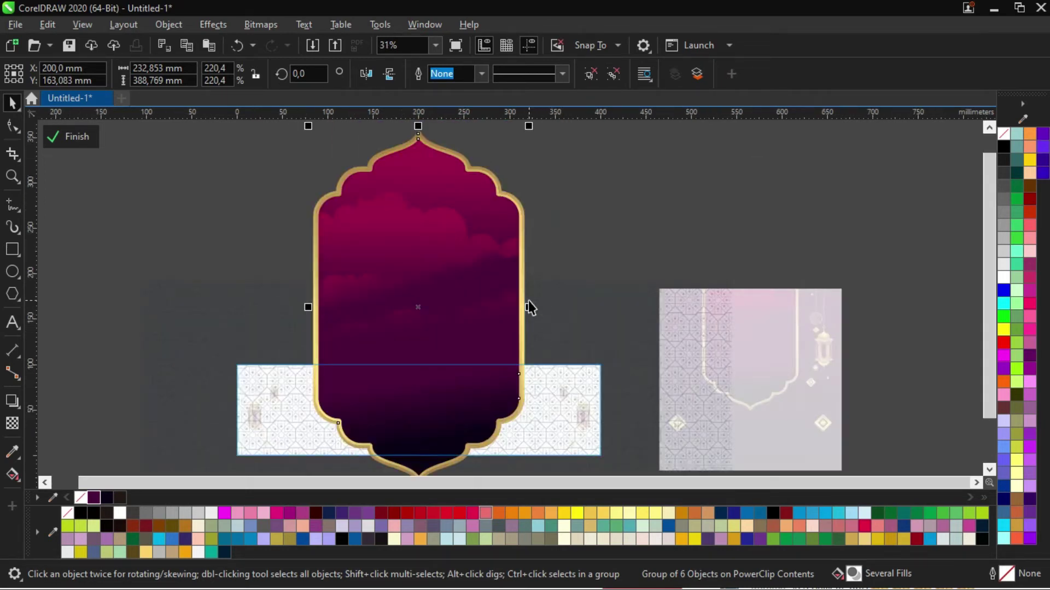
drag(530, 305, 546, 307)
scroll(525, 330, down, 1)
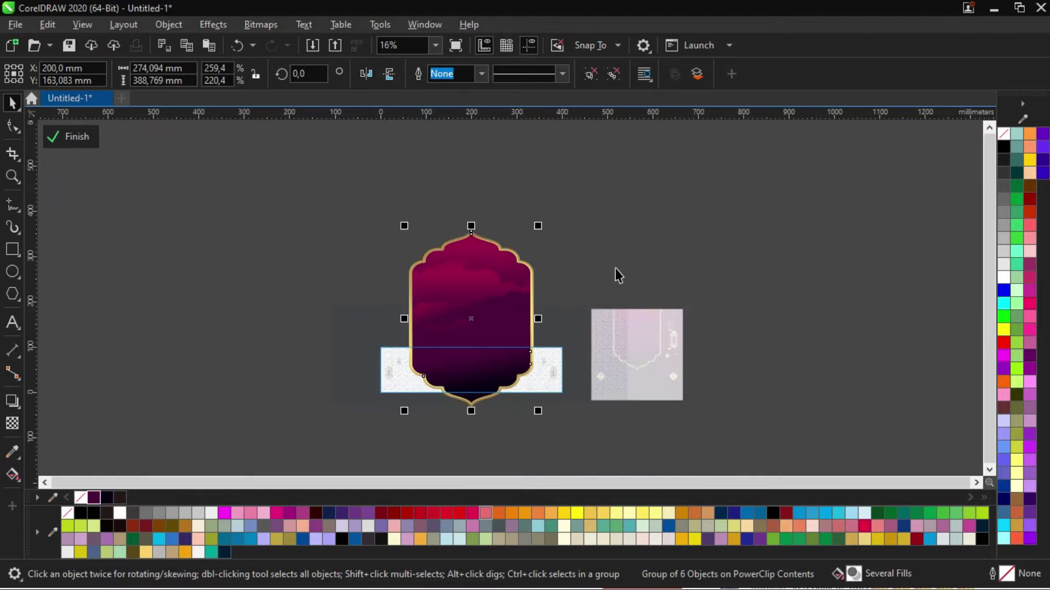
ctrl+click(611, 273)
click(617, 261)
Reopen the banner's PowerClip contents and ungroup the arch frame.
scroll(509, 383, up, 4)
scroll(499, 393, down, 2)
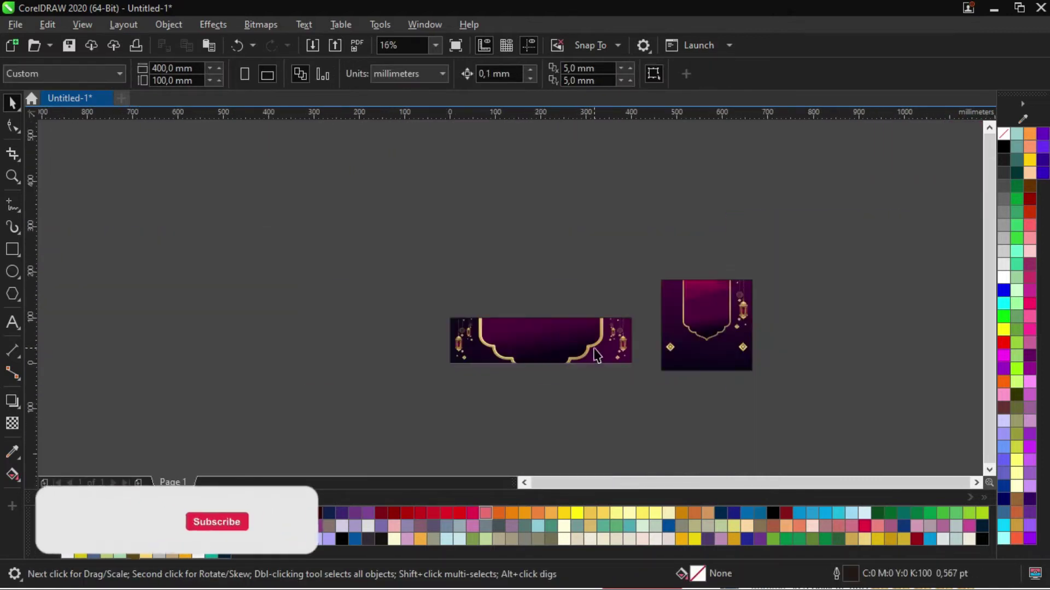
scroll(574, 349, up, 2)
scroll(487, 351, down, 1)
double_click(486, 340)
click(452, 331)
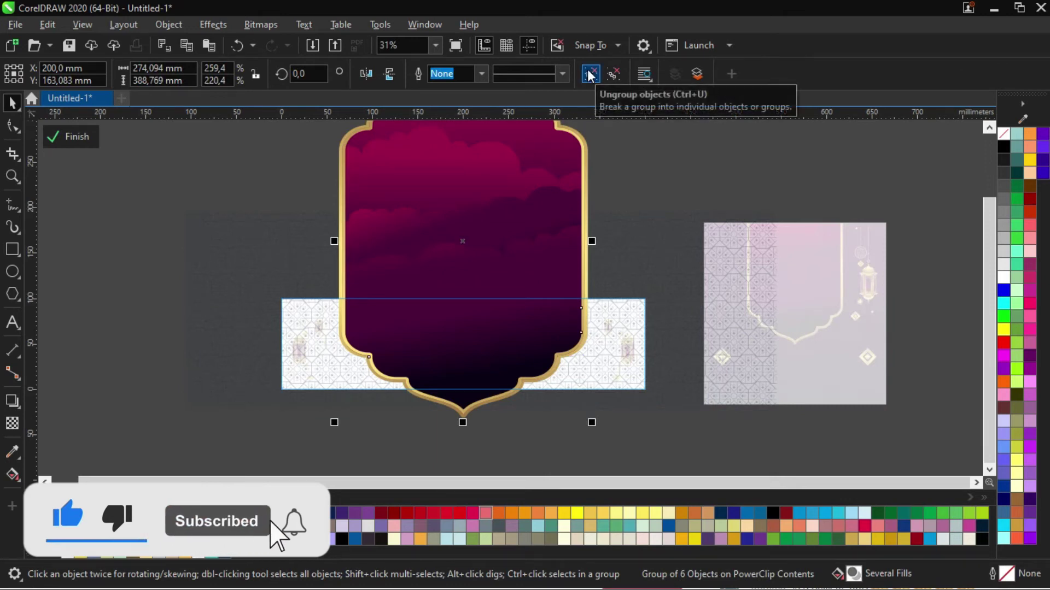
click(590, 75)
click(685, 165)
Angle the frame's dark foreground shape's fountain fill diagonally from crimson at upper left to near-black at lower right, and finish editing the PowerClip.
click(458, 302)
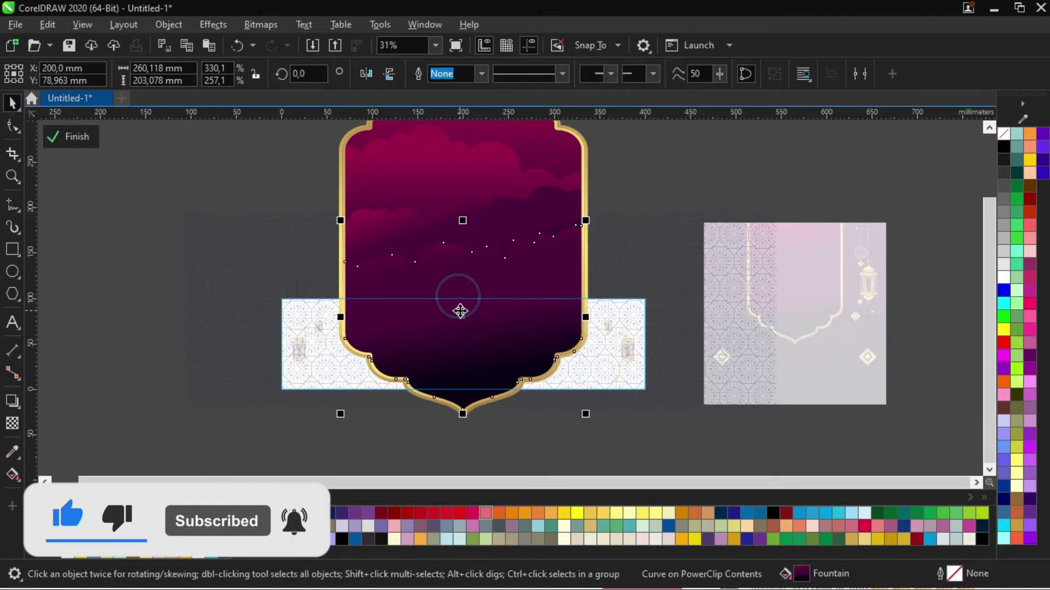
key(g)
drag(473, 377, 493, 405)
drag(443, 193, 393, 260)
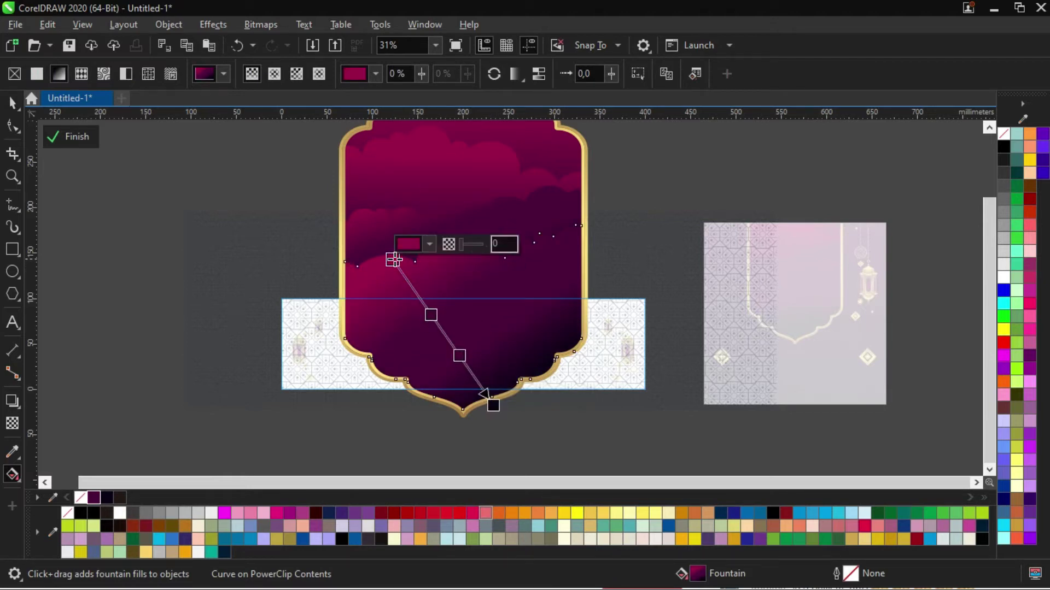
click(12, 103)
click(192, 258)
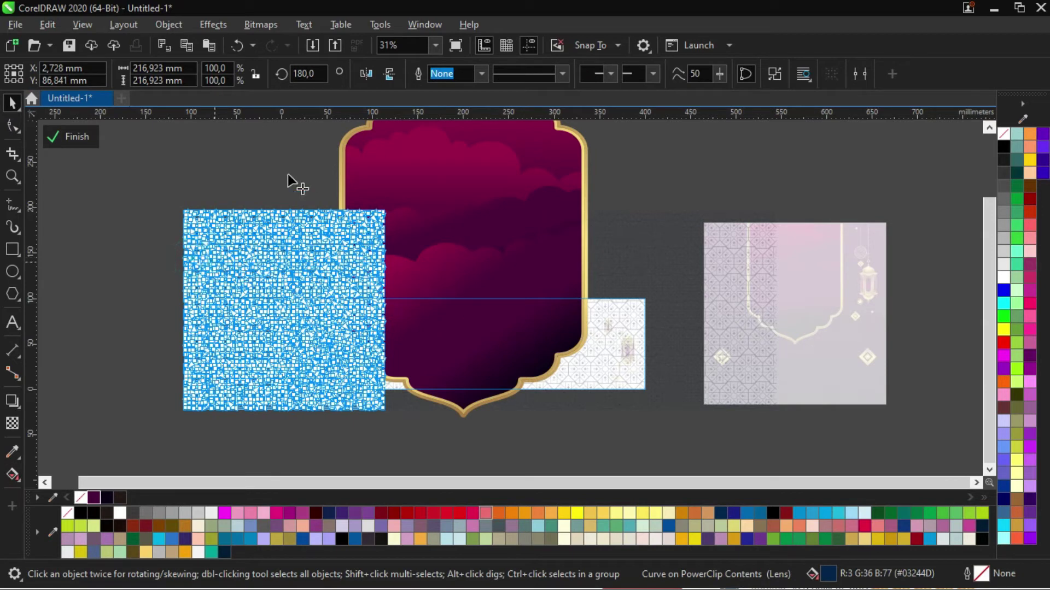
ctrl+click(240, 169)
click(239, 169)
Delete the original square poster beside the banner.
scroll(523, 330, down, 3)
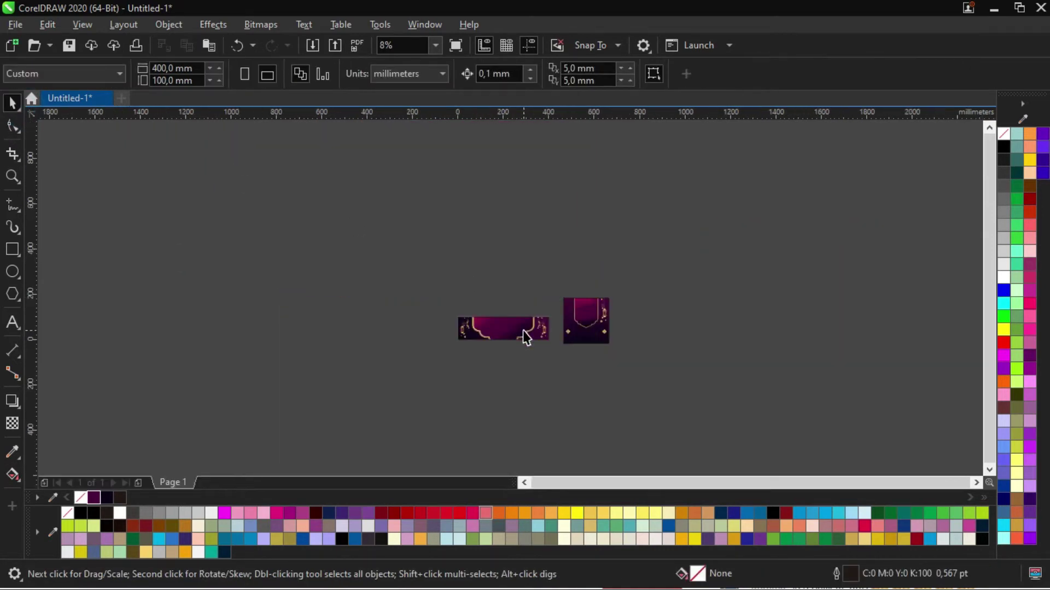
scroll(523, 330, up, 5)
scroll(470, 262, down, 1)
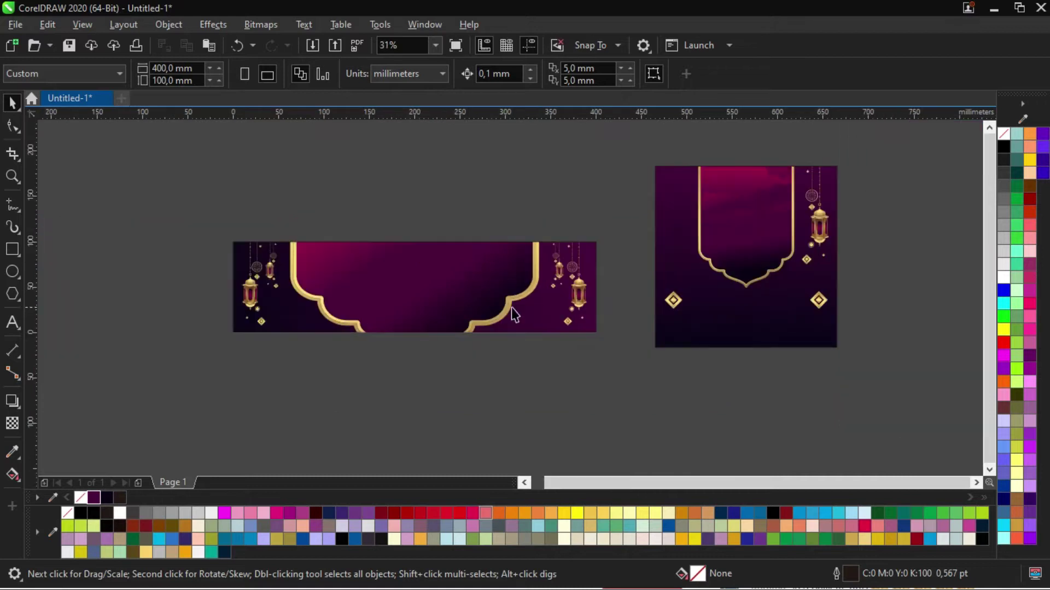
scroll(587, 301, up, 1)
scroll(399, 311, down, 1)
scroll(309, 294, up, 1)
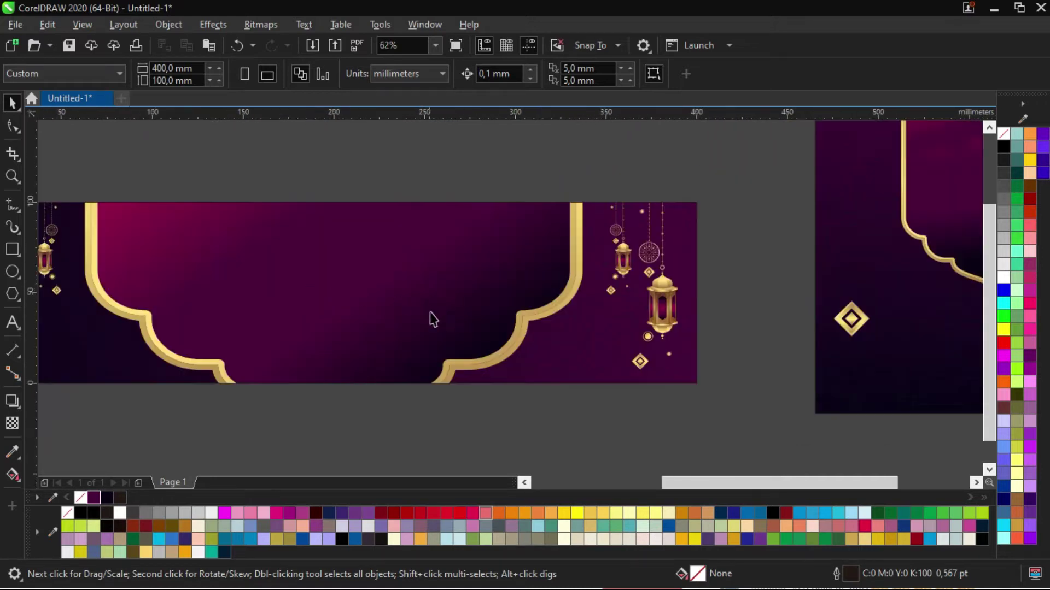
scroll(429, 315, down, 2)
click(595, 300)
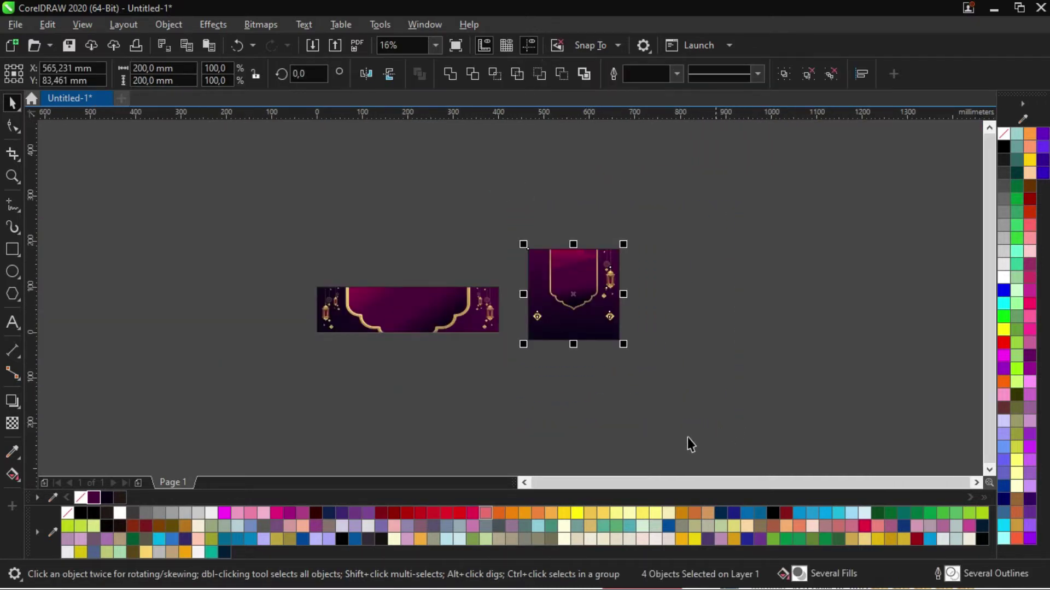
key(Delete)
Add the artistic text "Ramadhan" above the middle of the banner.
scroll(367, 287, up, 1)
scroll(470, 290, up, 1)
scroll(483, 321, down, 1)
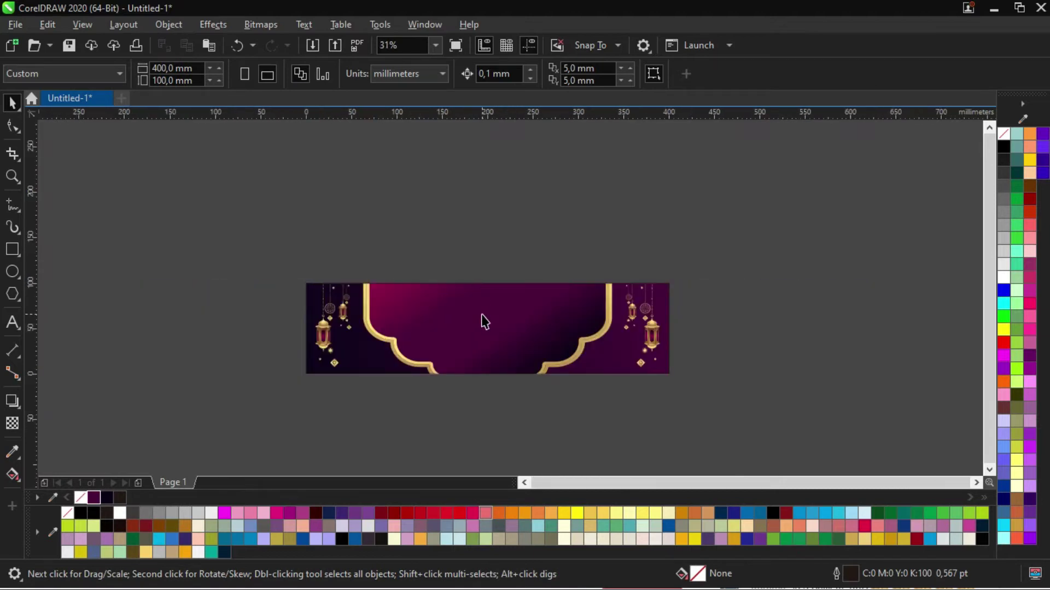
scroll(483, 321, up, 2)
scroll(465, 320, down, 1)
click(13, 323)
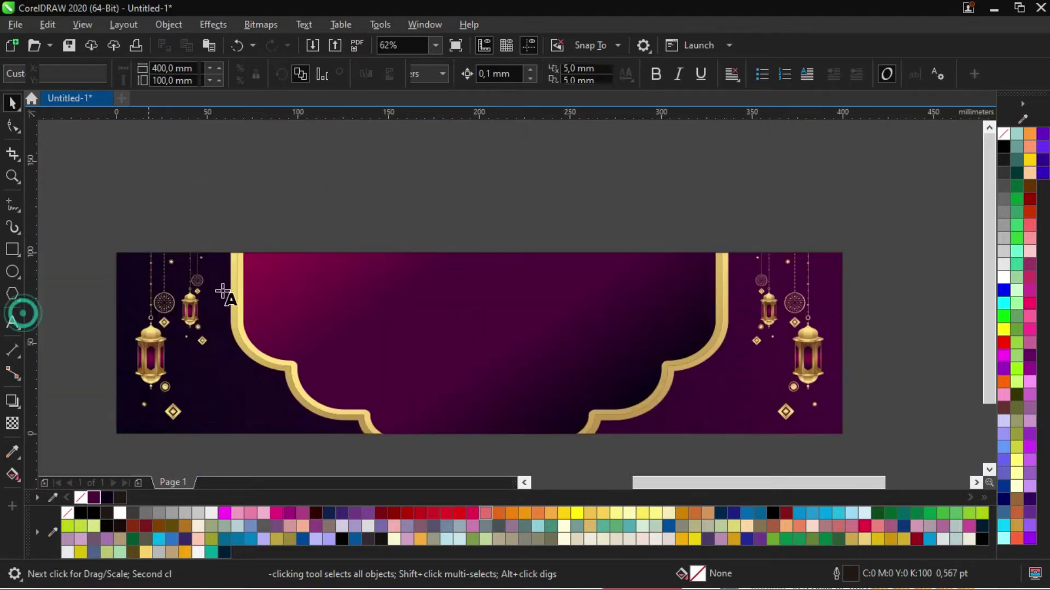
click(441, 201)
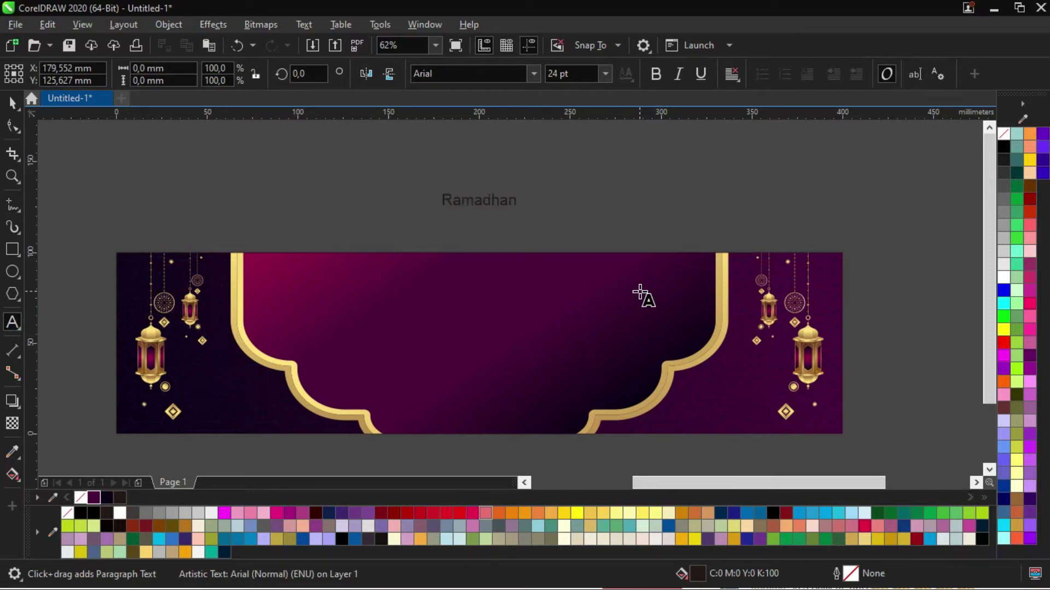
click(12, 105)
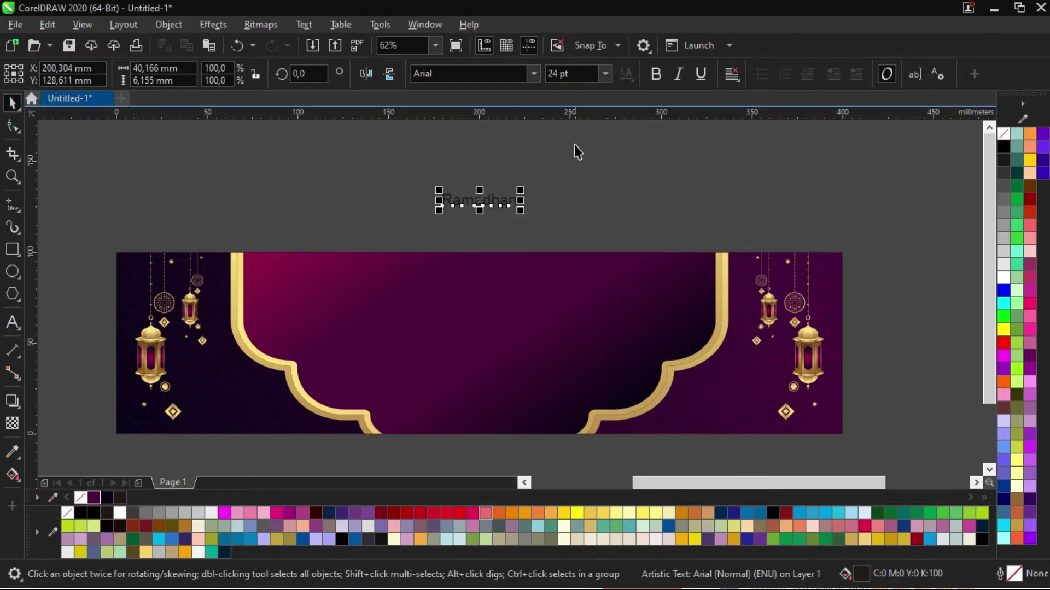
Replace the text's wording with "Menjalankan Ibadah Puasa".
double_click(510, 202)
text(Ma)
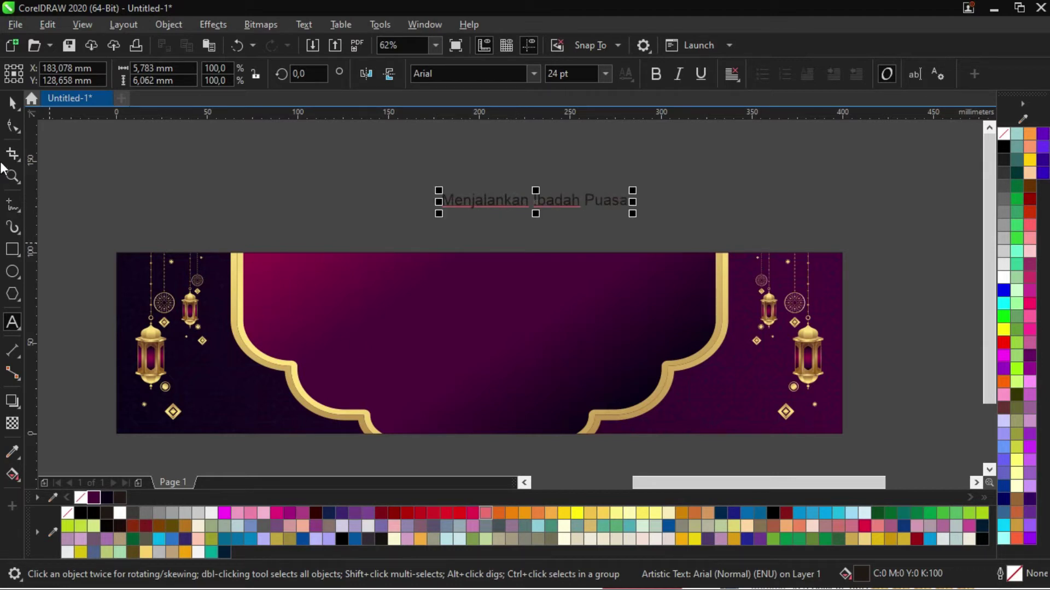
click(12, 102)
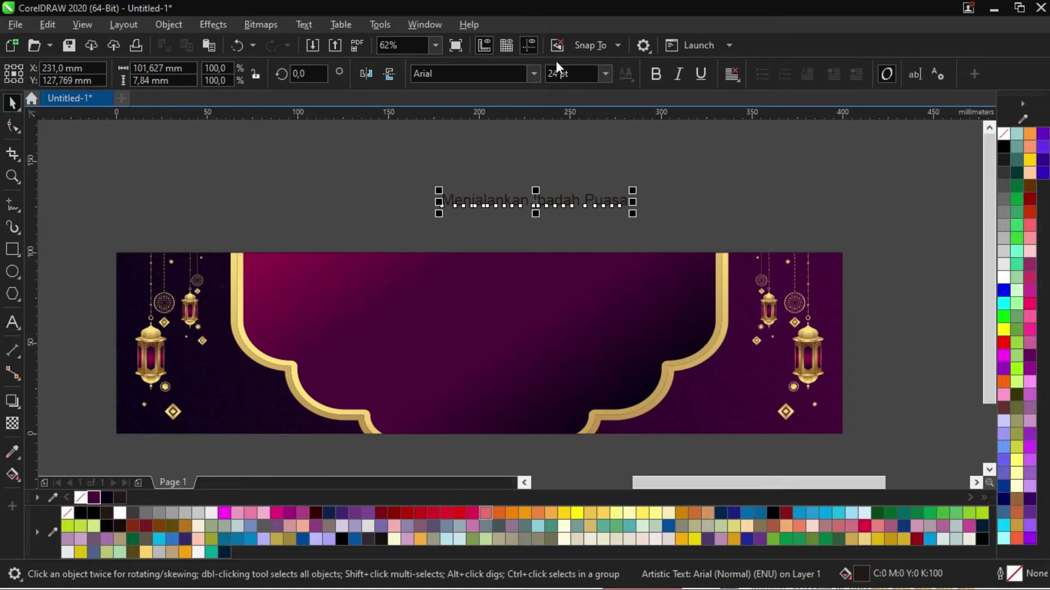
Set the font of the "Menjalankan Ibadah Puasa" text to Embryotic.
click(534, 74)
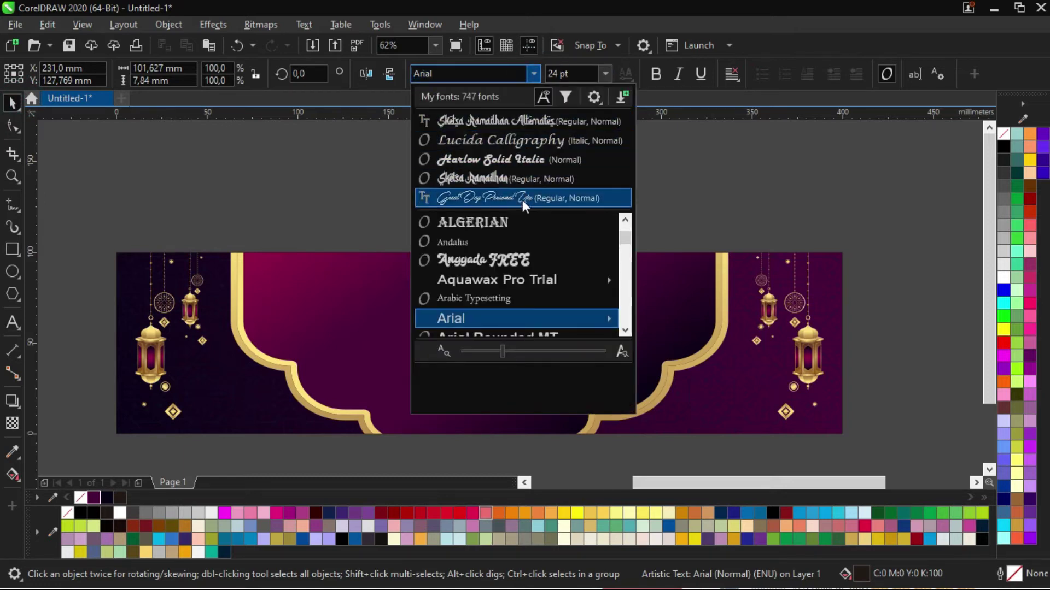
scroll(528, 290, down, 5)
scroll(503, 281, down, 4)
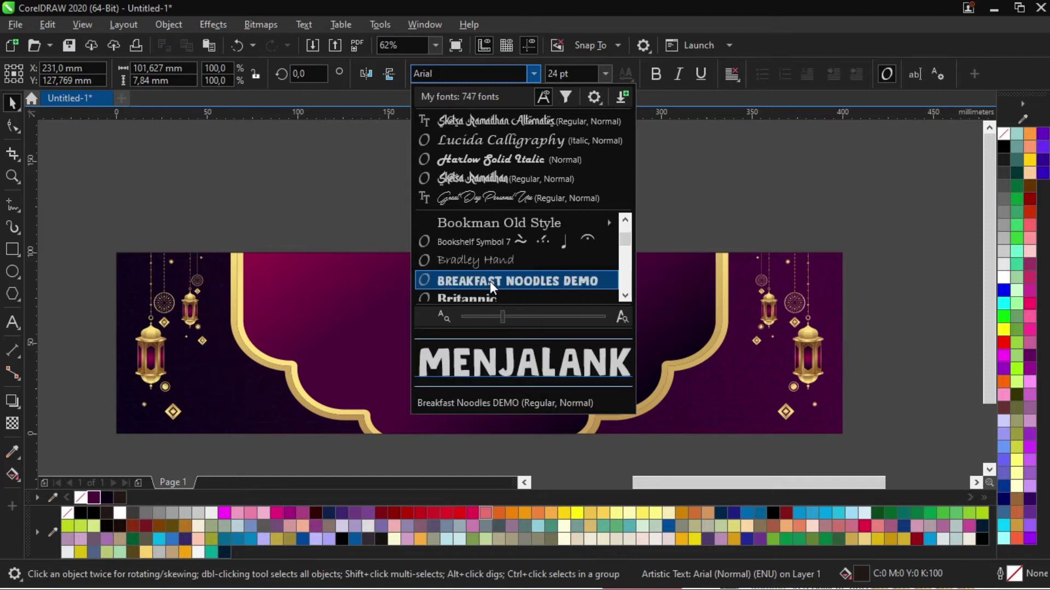
scroll(494, 281, down, 4)
scroll(511, 281, down, 4)
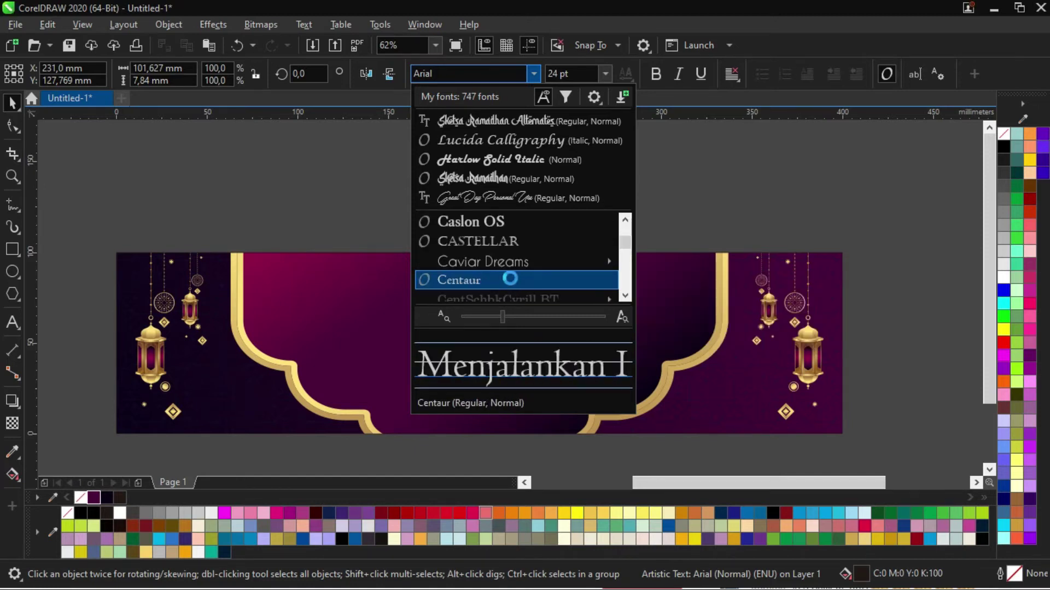
scroll(500, 277, down, 8)
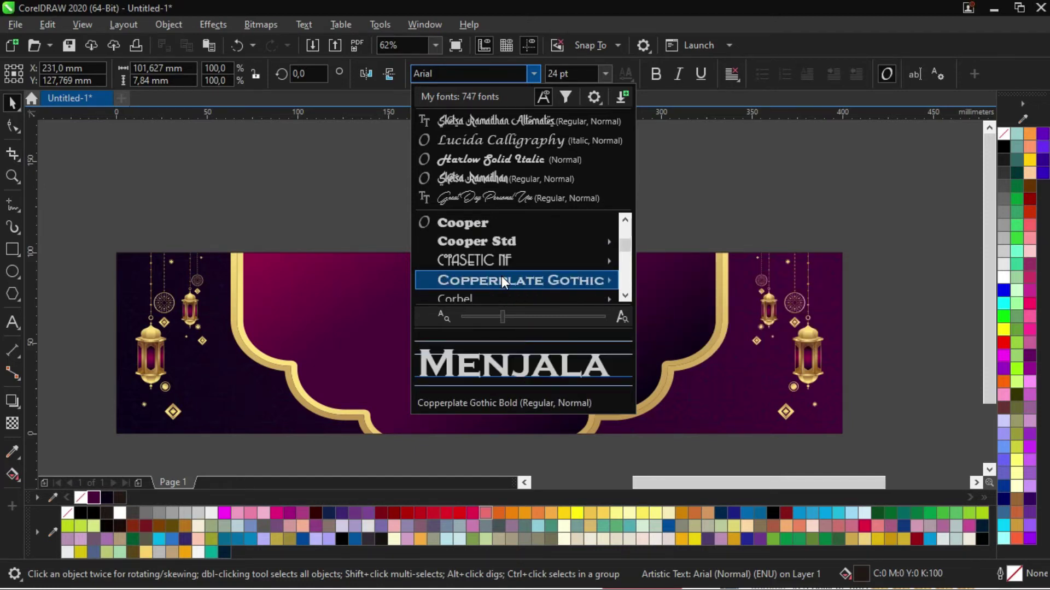
scroll(501, 276, down, 3)
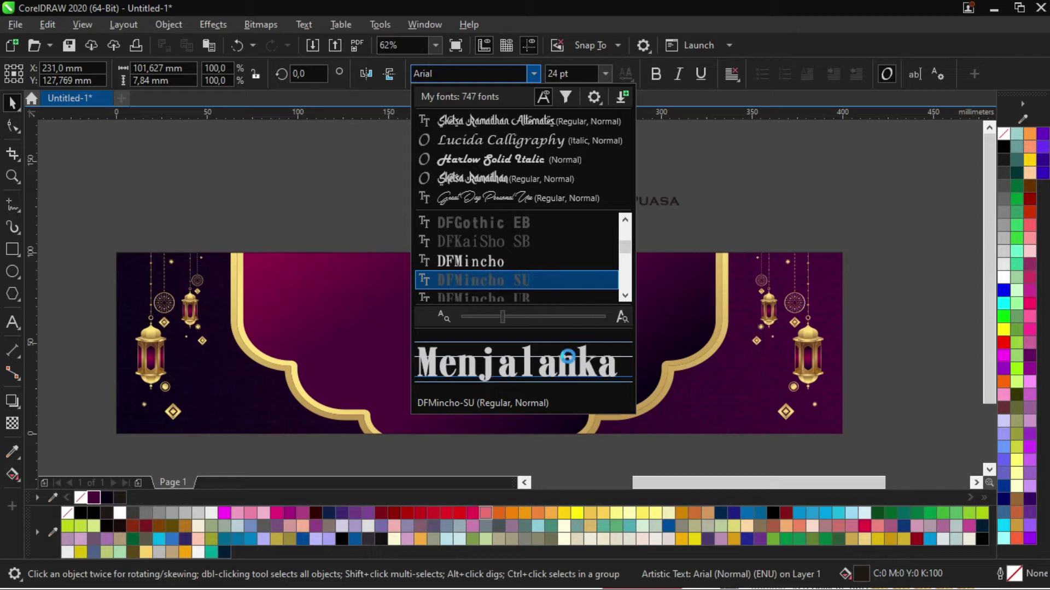
scroll(495, 282, down, 3)
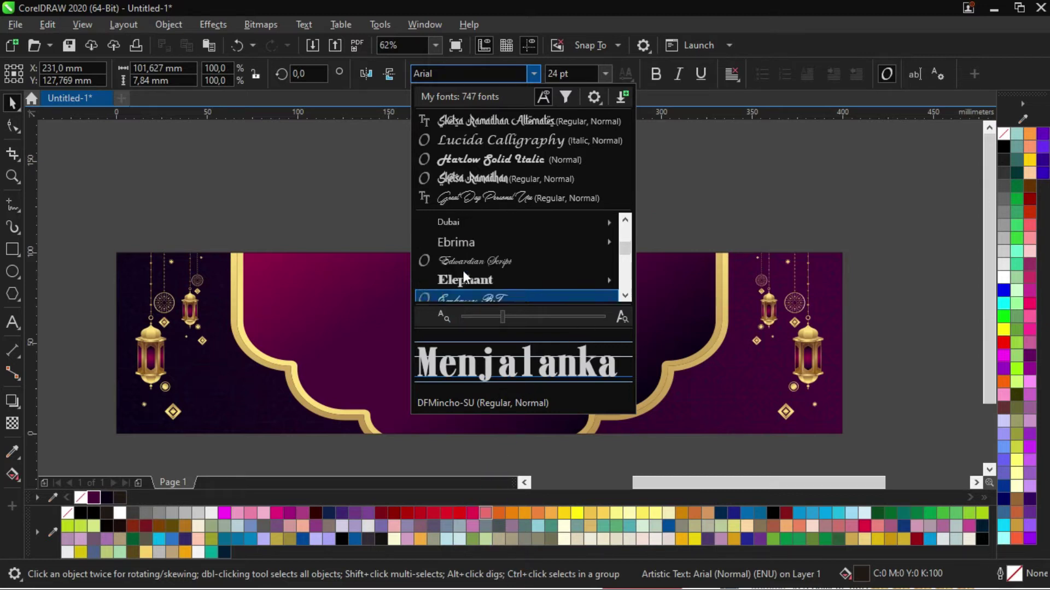
scroll(491, 277, down, 1)
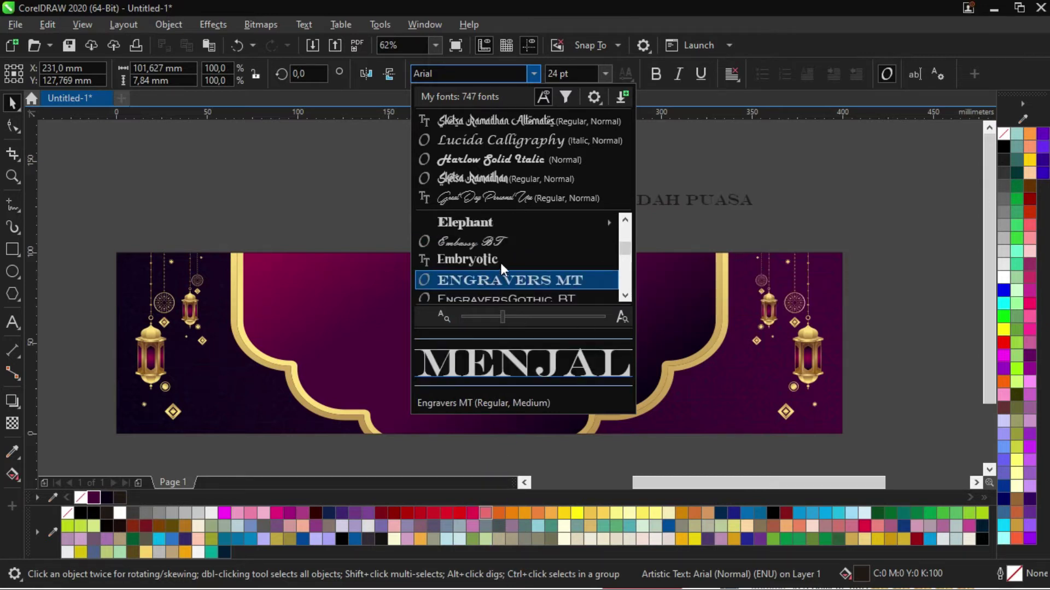
click(500, 261)
Move the text into the arch frame, enlarge it to about 223 × 17 mm and centre it horizontally on the banner.
drag(564, 204, 419, 334)
drag(553, 288, 704, 260)
drag(632, 321, 614, 329)
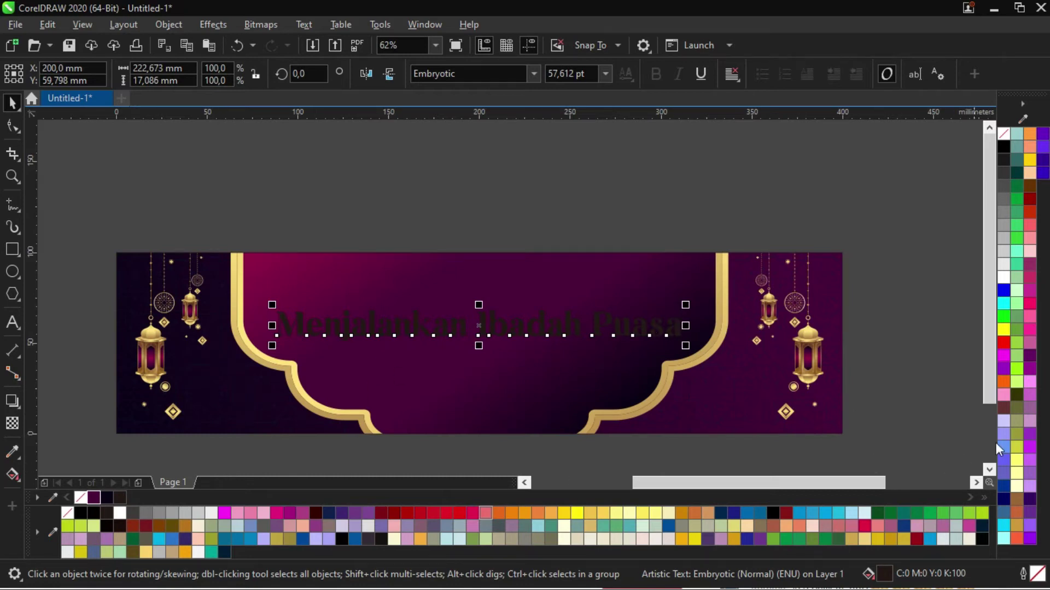
Give the "Menjalankan Ibadah Puasa" text a linear fountain fill running from light yellow (#FFFF99) at its right end to gold at its left end.
click(1017, 474)
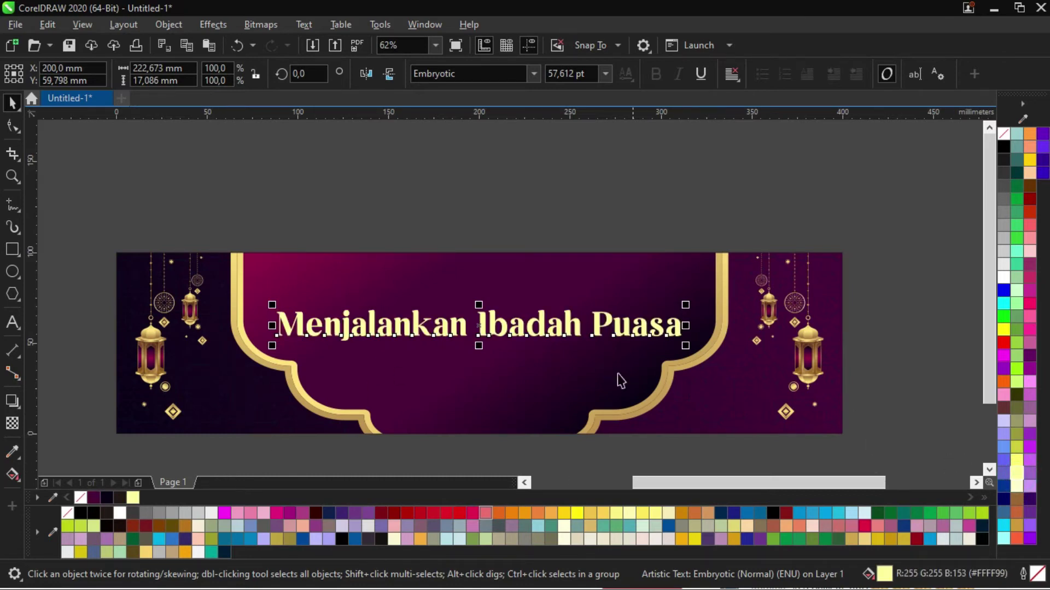
key(g)
drag(658, 319, 304, 329)
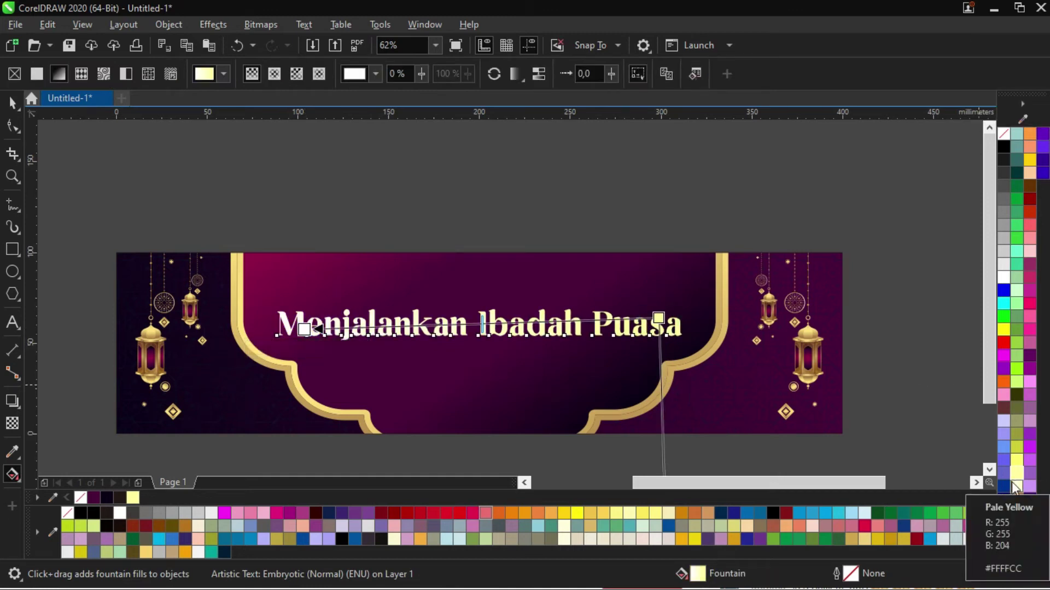
click(1018, 524)
Add a Pale Yellow (#FFFFCC) colour node midway in the text's fountain fill and extend the gold end past the first letter.
double_click(499, 325)
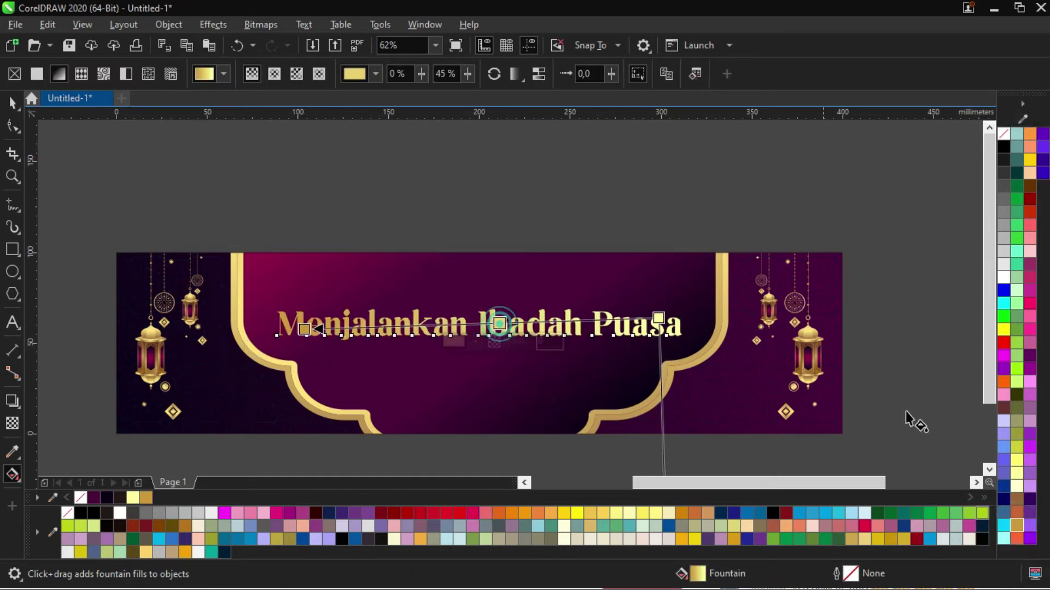
click(1016, 485)
drag(304, 329, 257, 329)
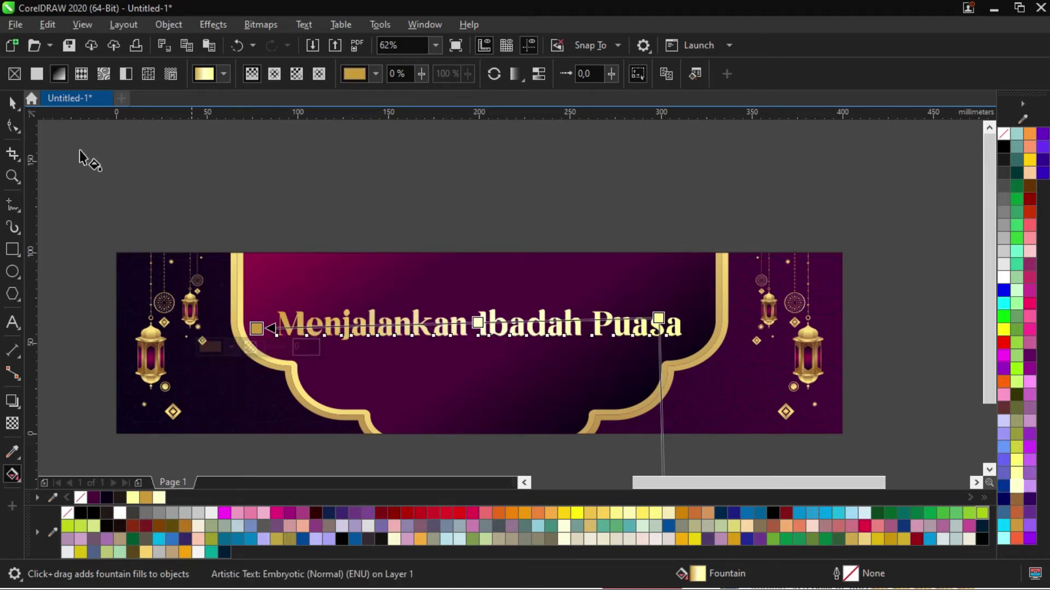
click(12, 103)
click(582, 235)
scroll(587, 238, down, 2)
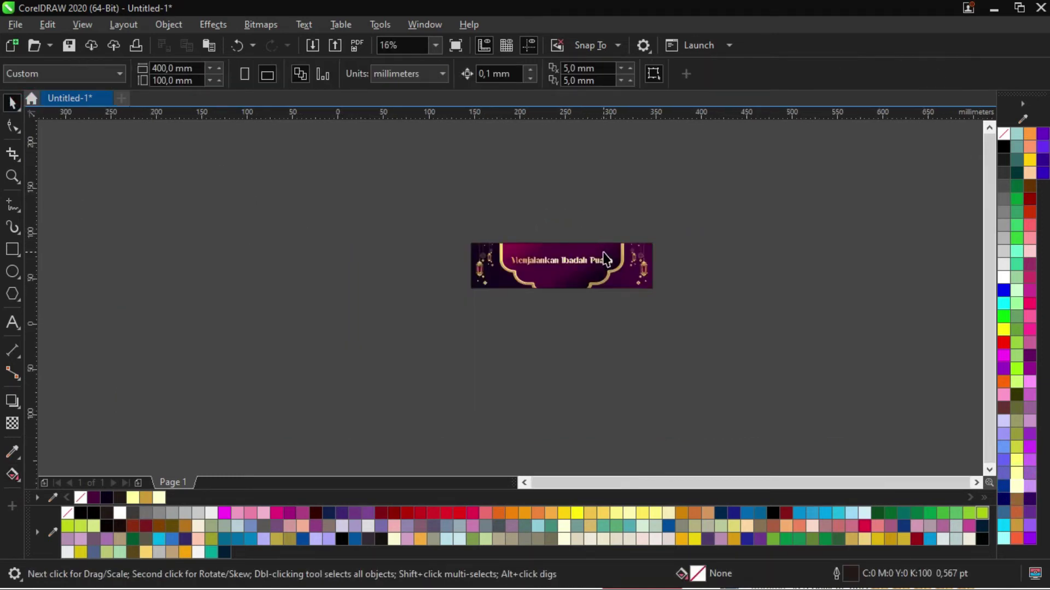
scroll(605, 259, up, 2)
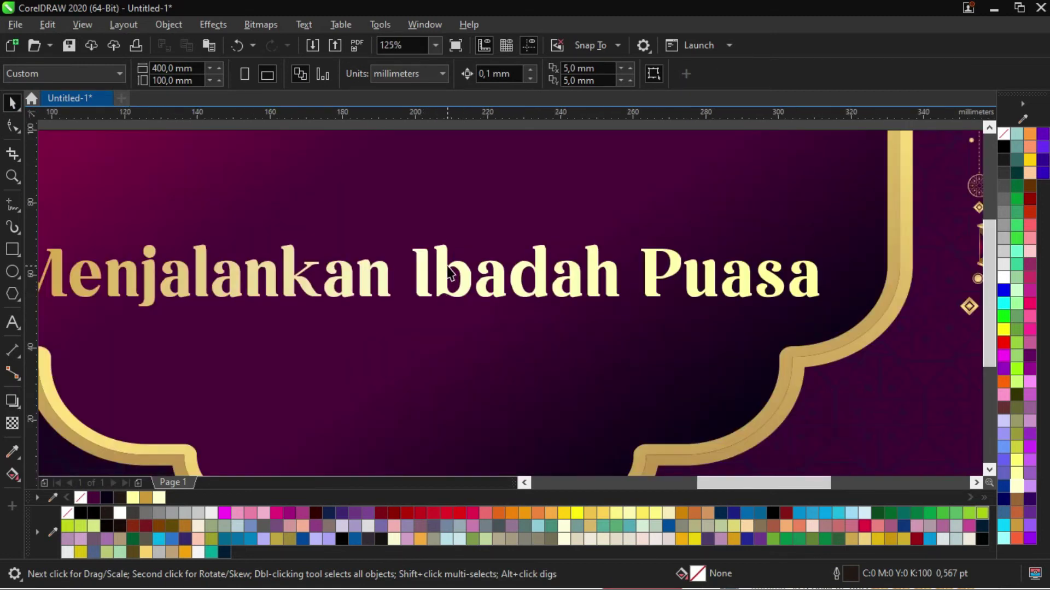
Place a copy of the "Menjalankan Ibadah Puasa" text about 20 mm straight below the original.
click(447, 266)
drag(441, 254, 440, 332)
right_click(440, 332)
Replace the copied text's wording with "Ramdha 1442 H".
click(439, 331)
double_click(438, 331)
key(ctrl+a)
key(Delete)
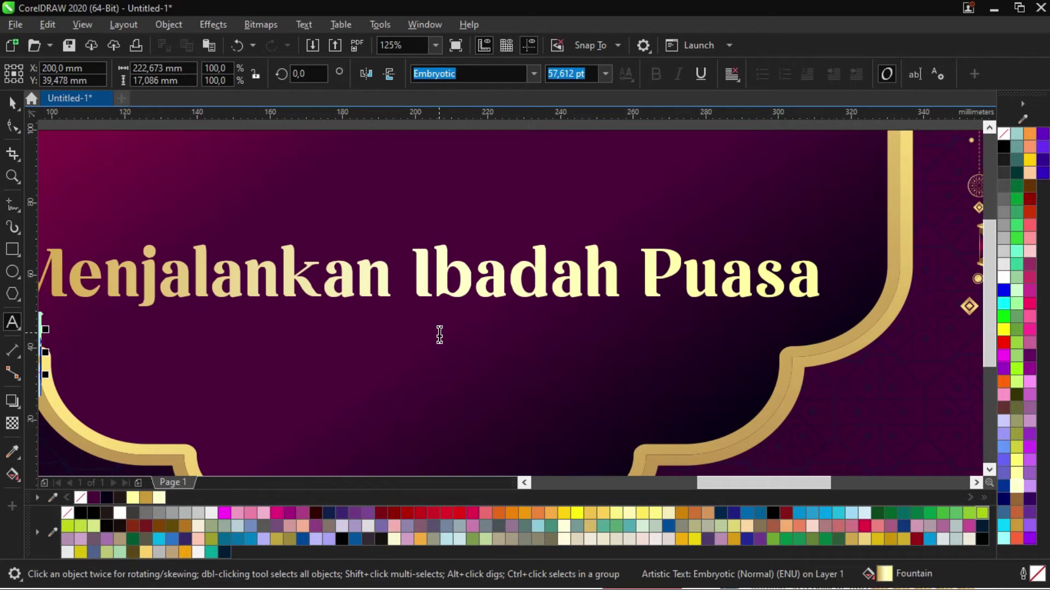
text(Ramdah)
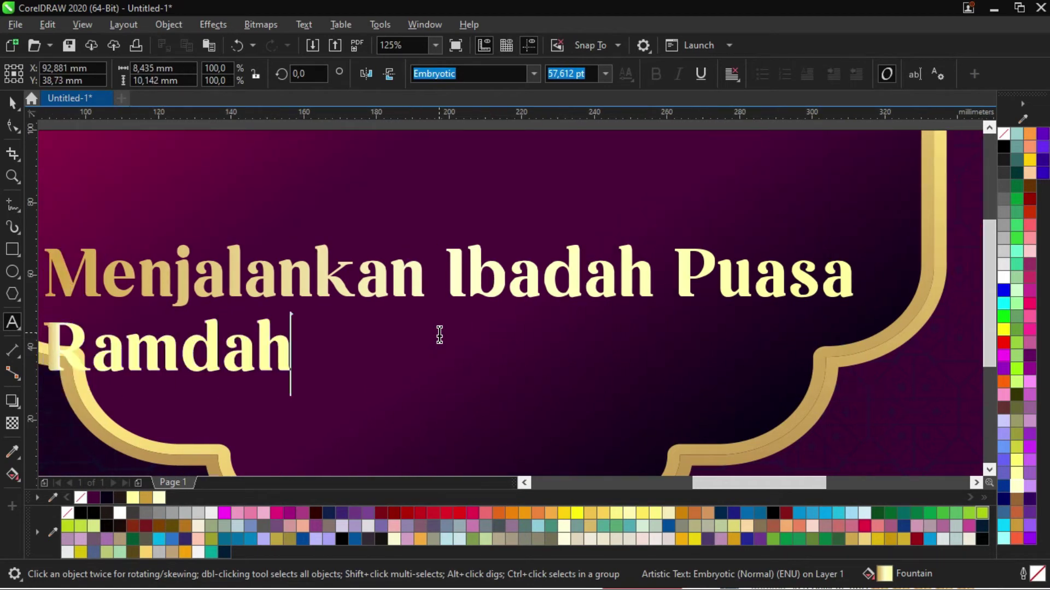
key(BackSpace)
key(BackSpace)
text(han )
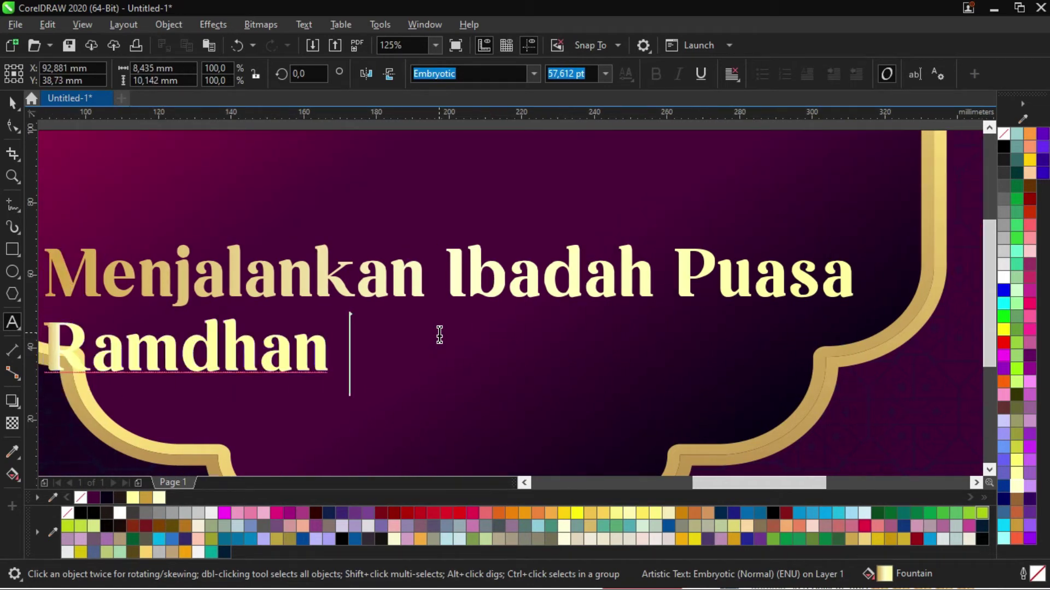
text(1445)
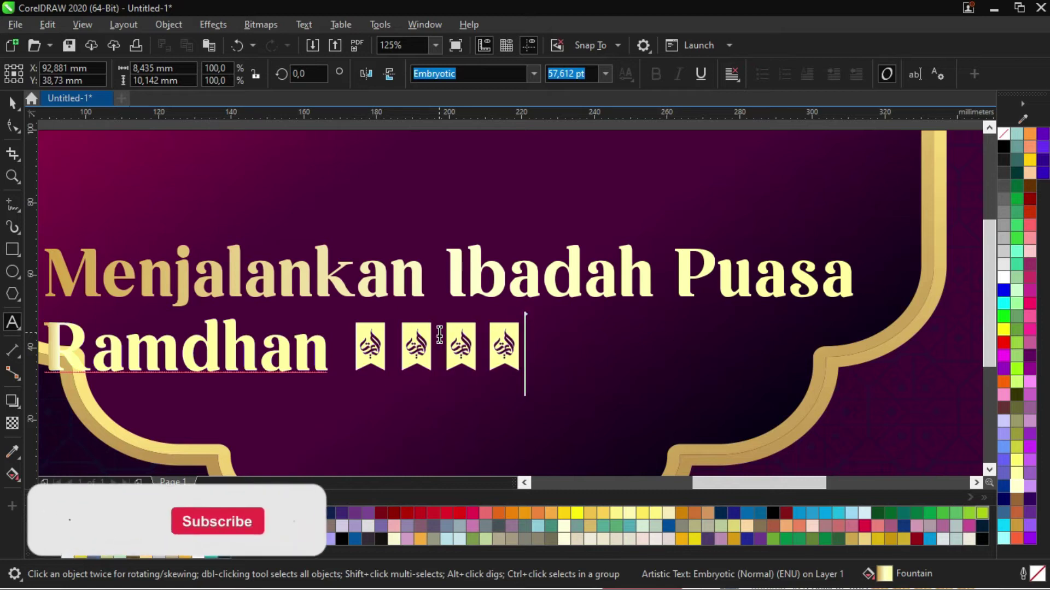
key(BackSpace)
key(BackSpace)
key(BackSpace)
key(BackSpace)
key(BackSpace)
key(BackSpace)
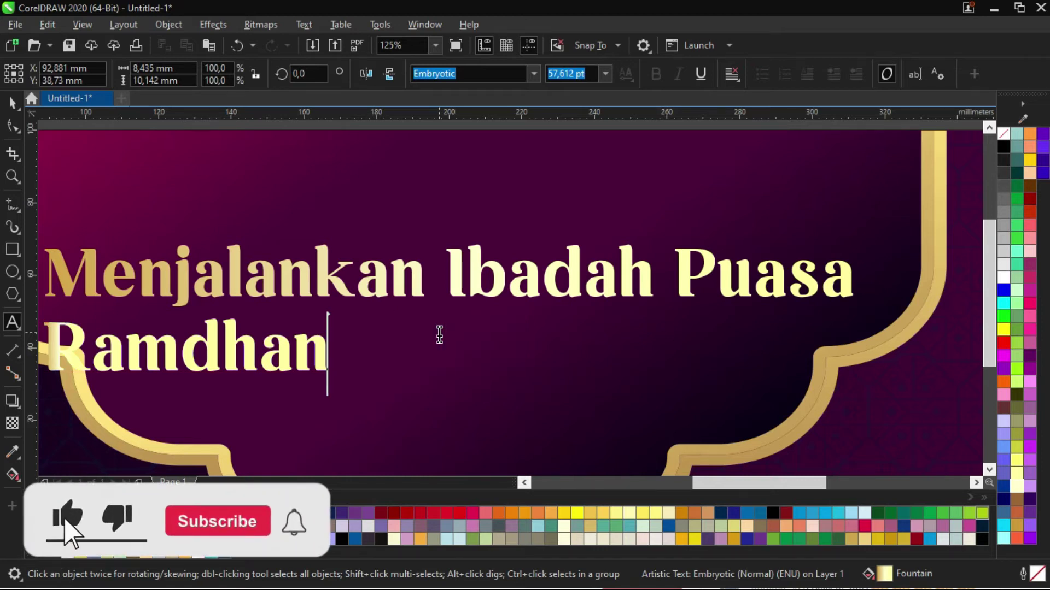
text(#### )
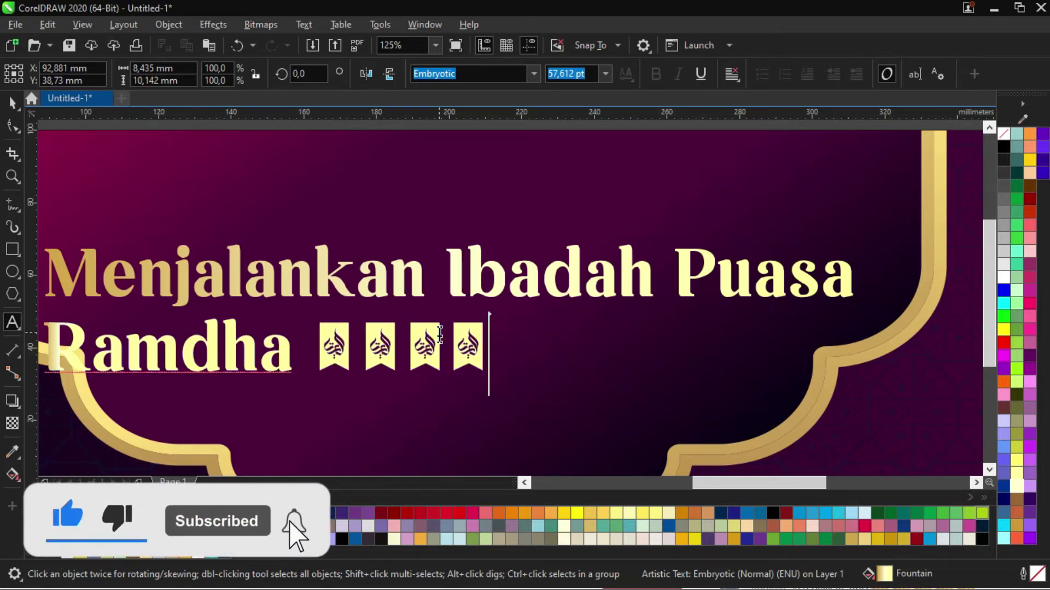
text(H)
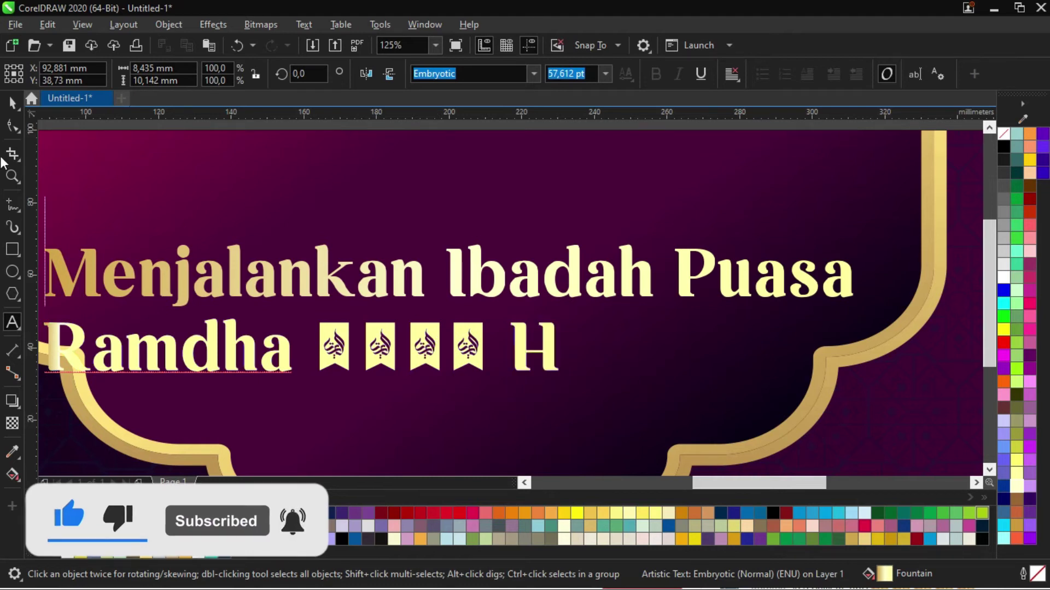
click(12, 102)
Set the "Ramdha 1442 H" text to Lucida Calligraphy, reduce it to about 148 × 17 mm and move it under the title's middle.
click(534, 75)
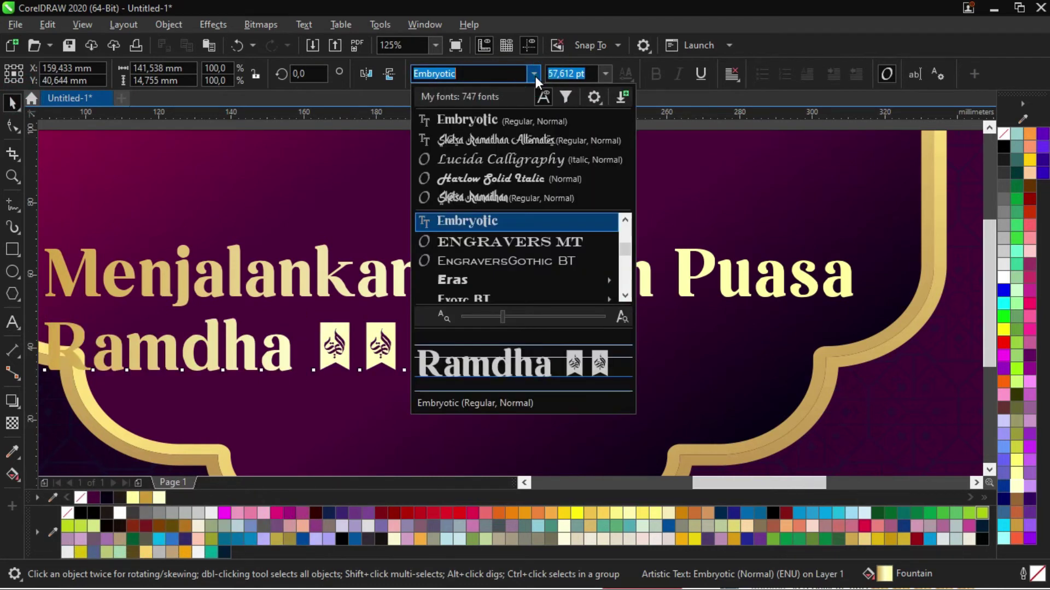
click(517, 160)
drag(702, 305, 593, 316)
drag(391, 358, 497, 360)
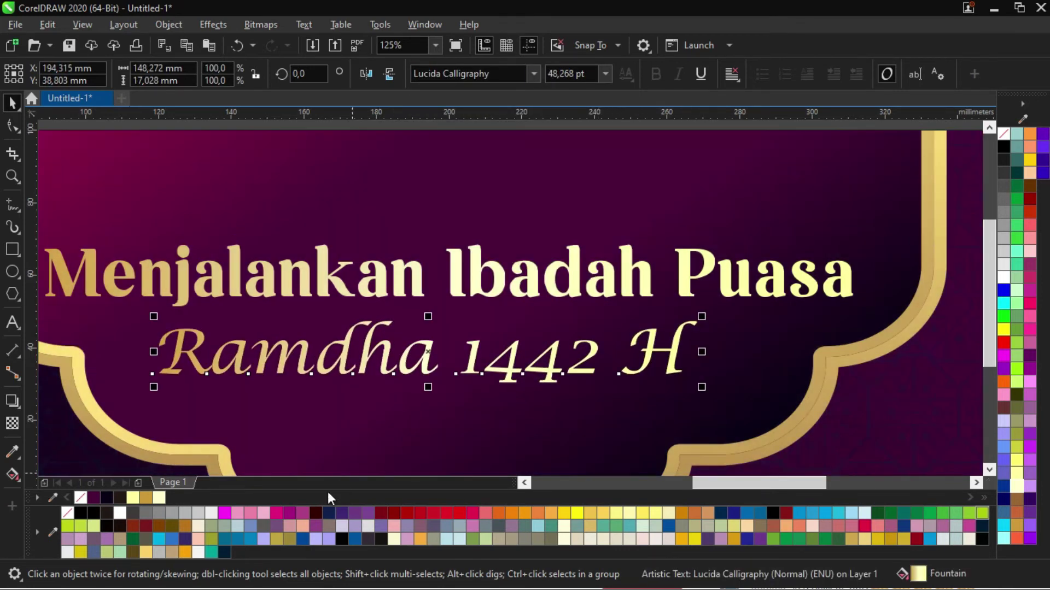
Fill the "Ramdha 1442 H" text with white.
click(120, 512)
scroll(631, 349, down, 6)
click(532, 307)
scroll(617, 266, up, 2)
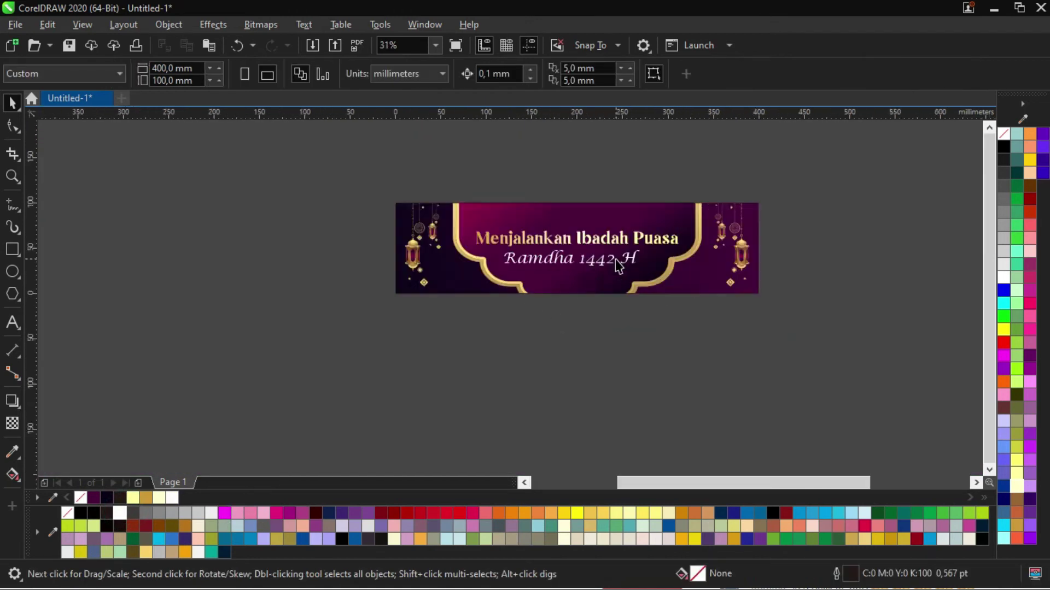
Correct the second line's wording to "Ramdhan 1442 H".
scroll(618, 267, up, 4)
scroll(595, 287, down, 2)
scroll(519, 252, up, 2)
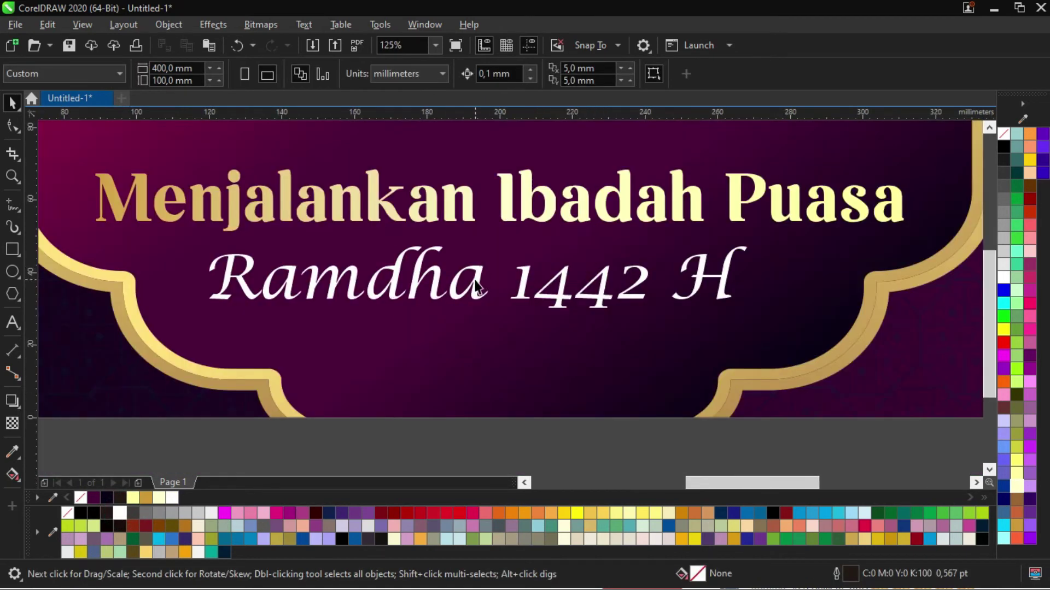
double_click(487, 273)
text(n)
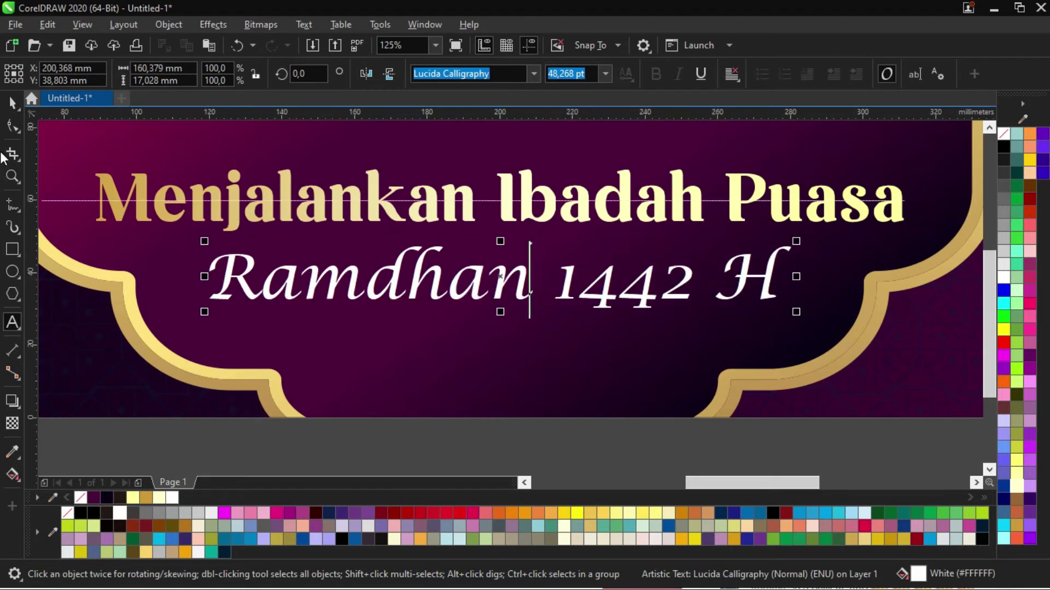
click(12, 103)
Centre the "Ramdhan 1442 H" text horizontally on the banner background.
shift+click(399, 352)
key(c)
scroll(398, 353, down, 2)
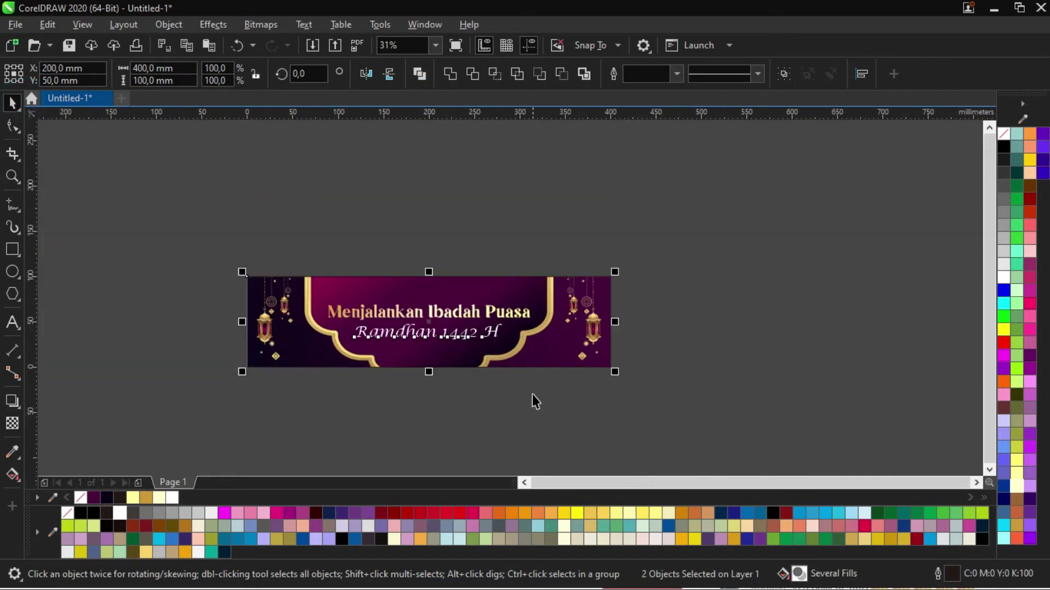
click(532, 415)
scroll(474, 335, up, 2)
Keep the "Ramdhan 1442 H" text in Lucida Calligraphy, enlarge it about its centre to about 178 × 19 mm and move it about 7 mm down.
click(476, 342)
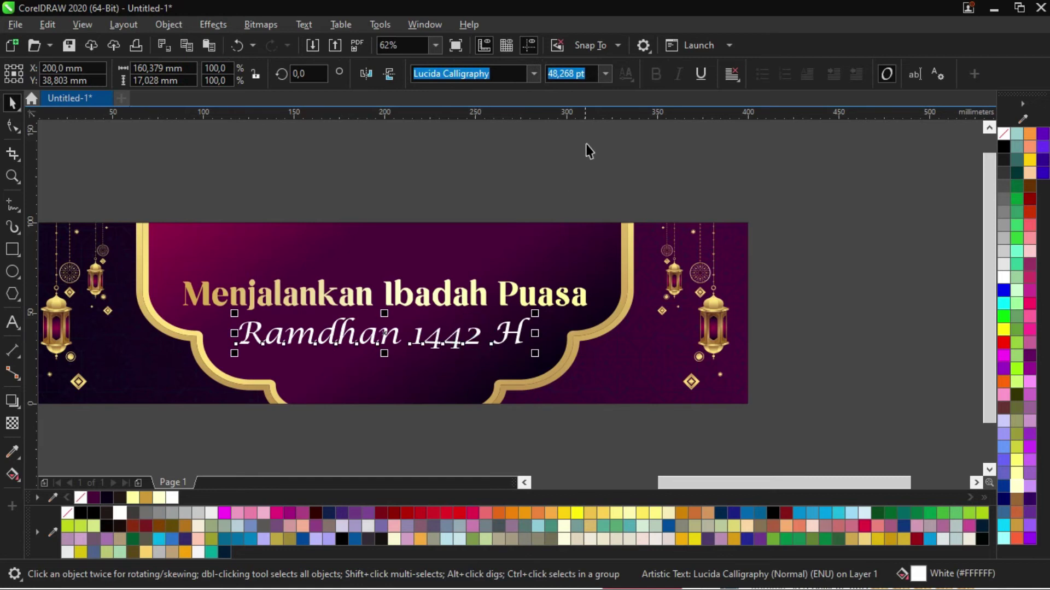
click(535, 72)
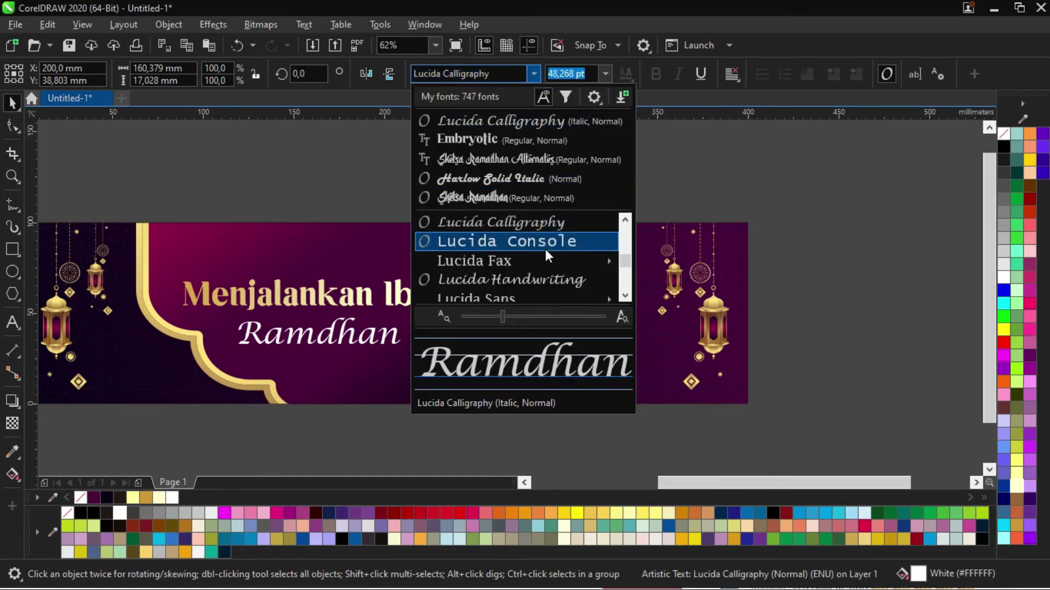
click(575, 220)
mouse_move(533, 309)
mouse_down()
mouse_move(555, 295)
mouse_move(543, 296)
mouse_move(548, 307)
mouse_up()
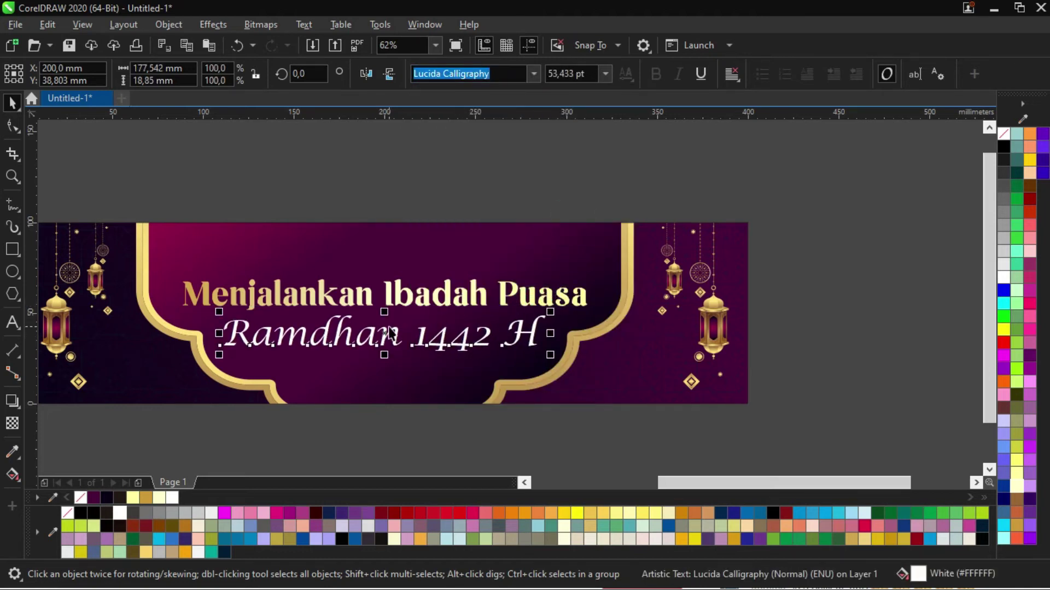
scroll(388, 328, up, 1)
drag(389, 330, 389, 356)
scroll(559, 314, down, 1)
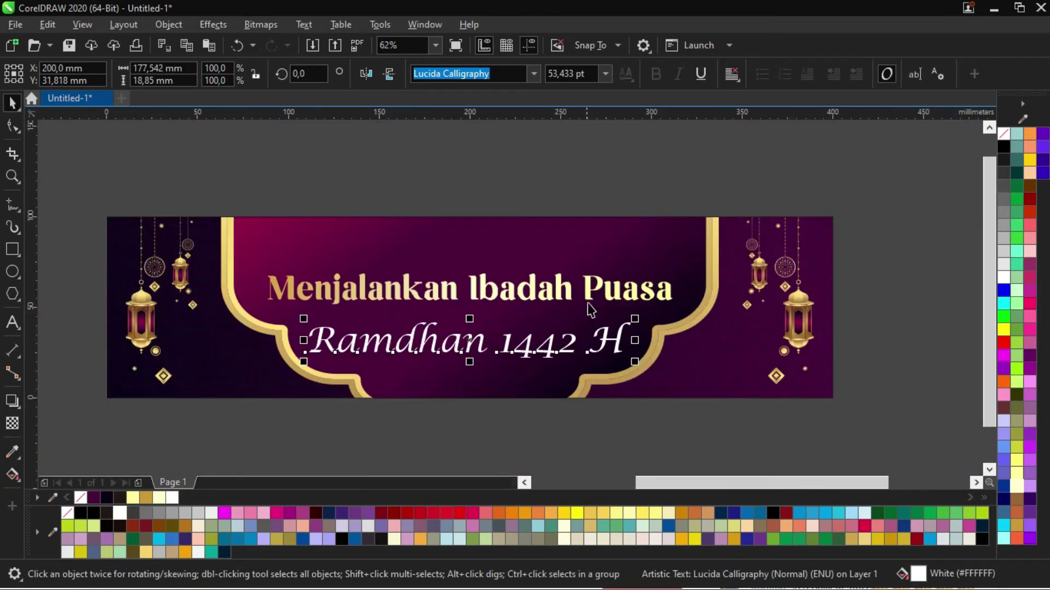
Enlarge the "Menjalankan Ibadah Puasa" title about its centre to about 245 × 19 mm.
scroll(654, 292, up, 2)
click(655, 291)
drag(705, 247, 745, 211)
scroll(525, 258, down, 4)
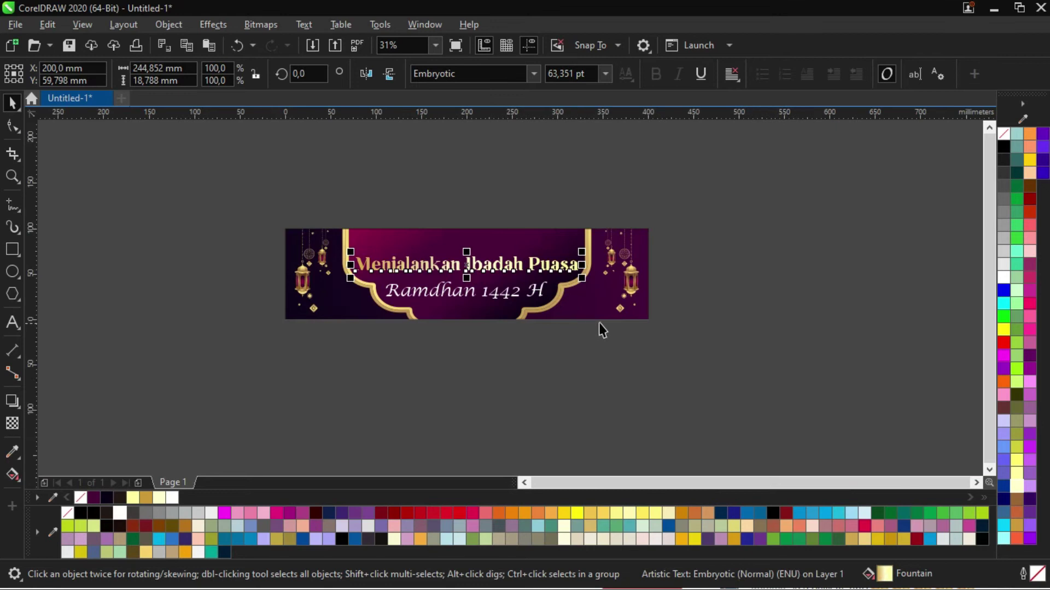
shift+click(586, 301)
click(546, 370)
scroll(492, 317, up, 4)
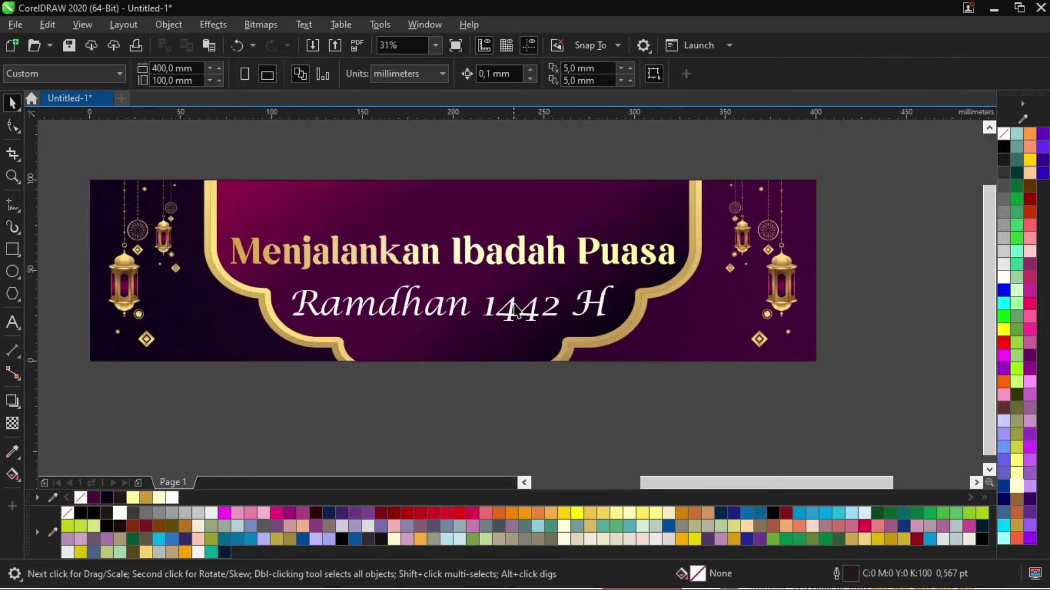
click(513, 306)
click(826, 279)
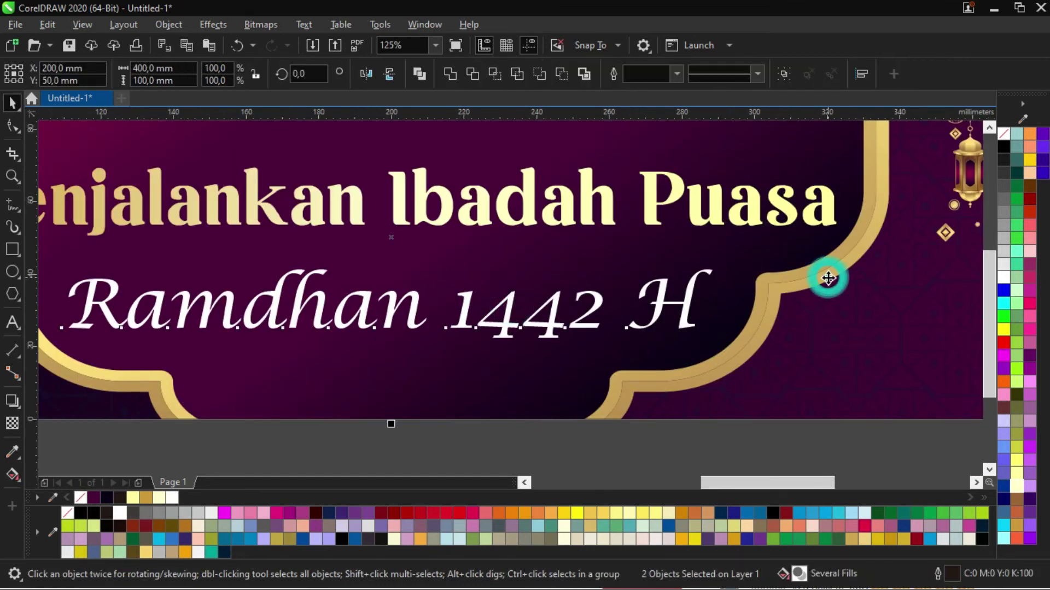
scroll(520, 264, down, 4)
click(522, 362)
Move the "Ramdhan 1442 H" text about 4 mm straight up, closer to the title.
scroll(468, 284, up, 4)
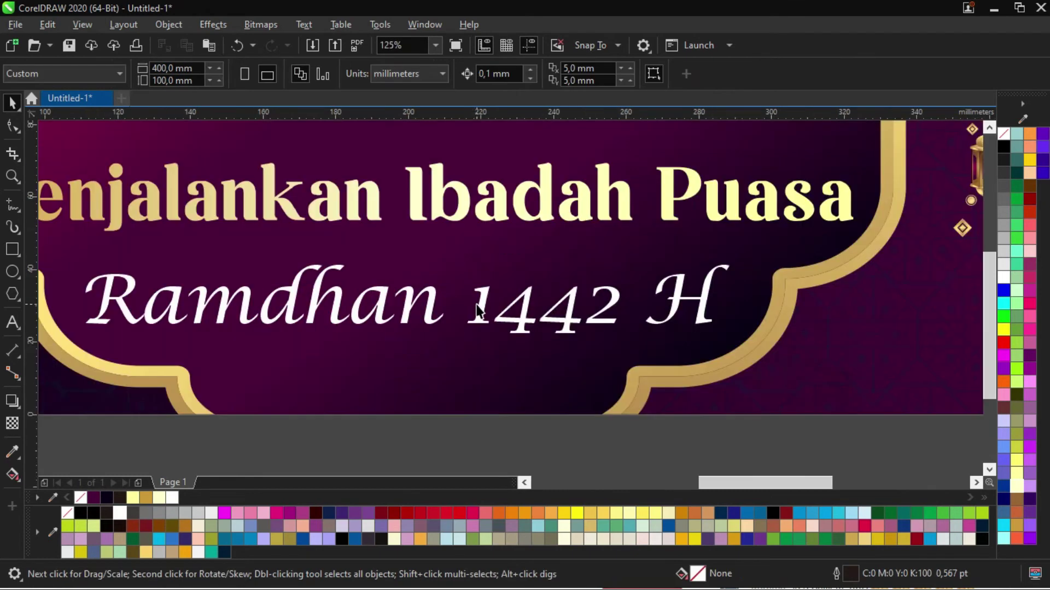
click(482, 308)
drag(481, 307, 481, 287)
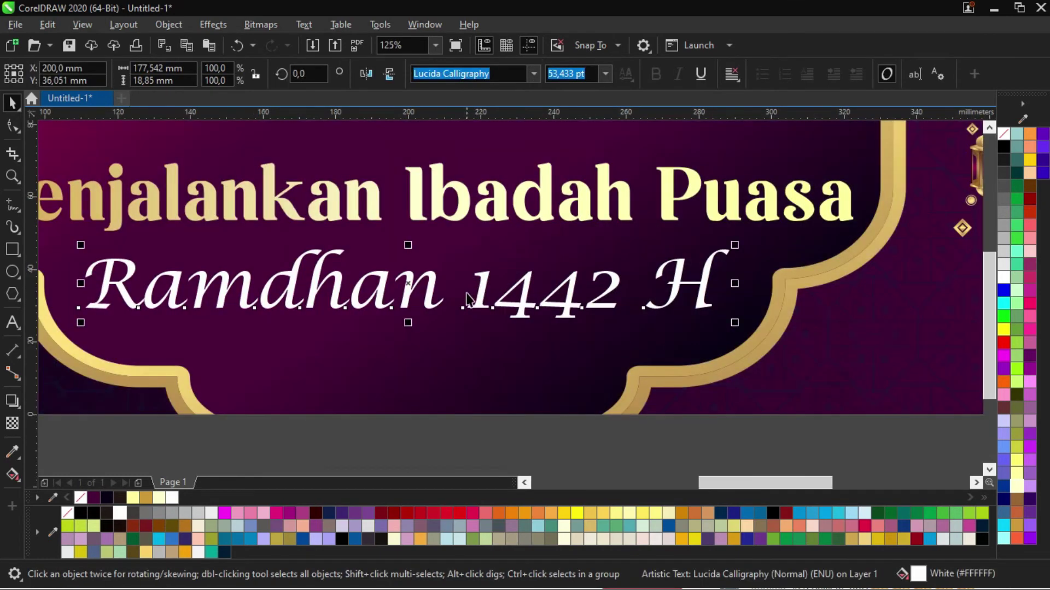
scroll(461, 253, down, 4)
scroll(461, 253, up, 4)
scroll(469, 304, down, 4)
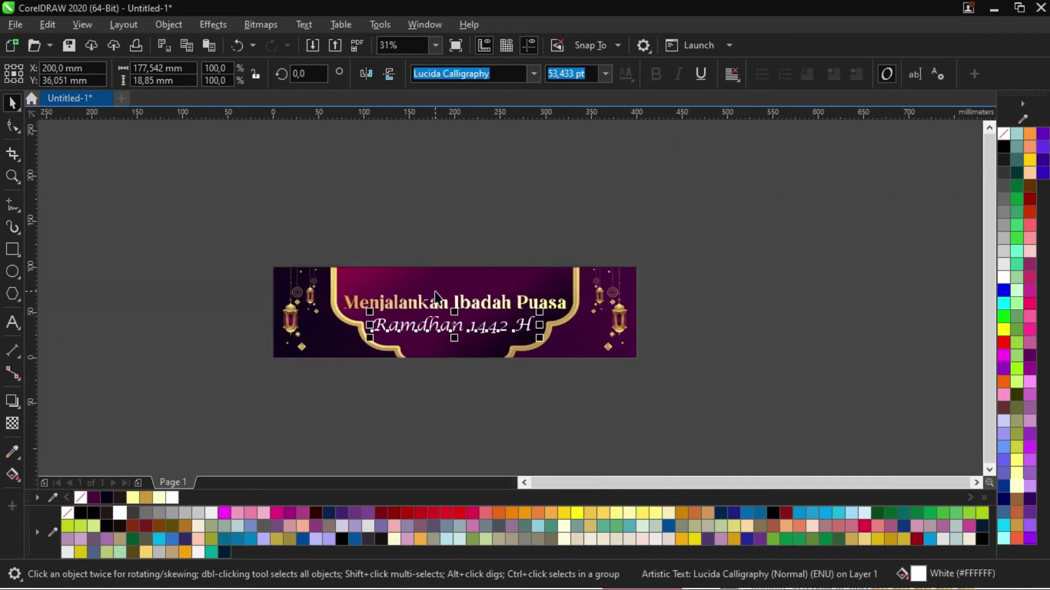
Move the "Menjalankan Ibadah Puasa" title slightly up to widen the gap above the "Ramdhan 1442 H" line.
scroll(445, 339, up, 4)
scroll(444, 339, up, 2)
click(434, 363)
drag(436, 368, 454, 335)
scroll(453, 334, down, 5)
key(Escape)
scroll(483, 337, up, 4)
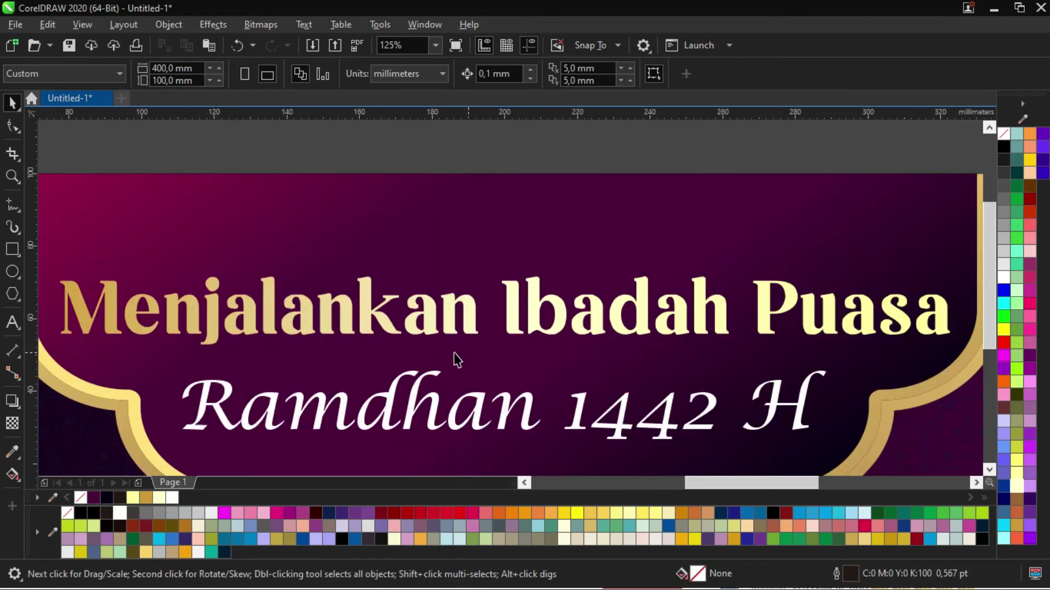
Add the artistic text "Selamat" above the title, near the middle of the arch frame.
click(12, 322)
click(376, 214)
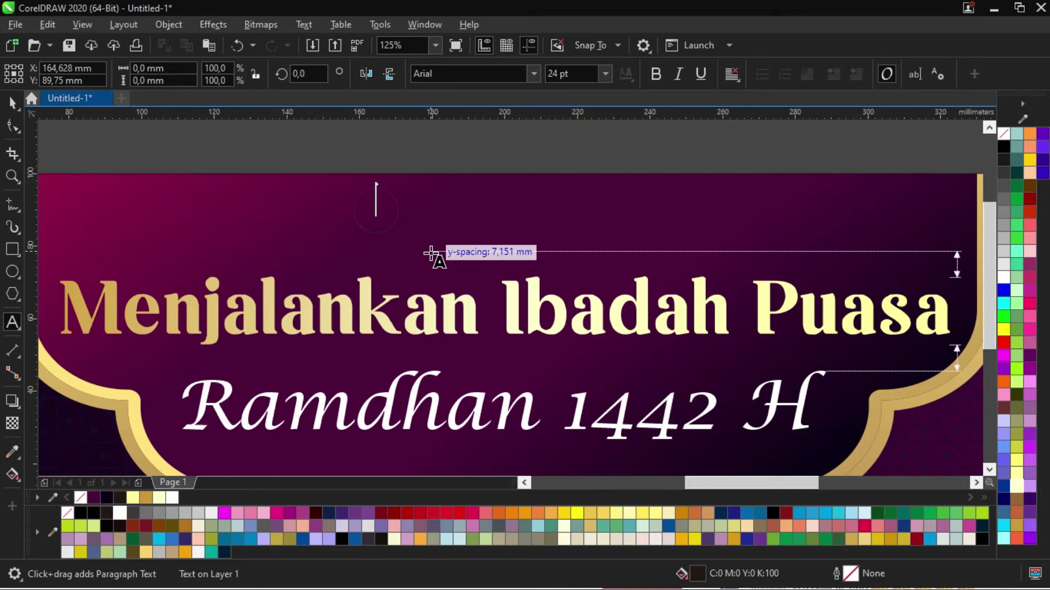
text(Selamat)
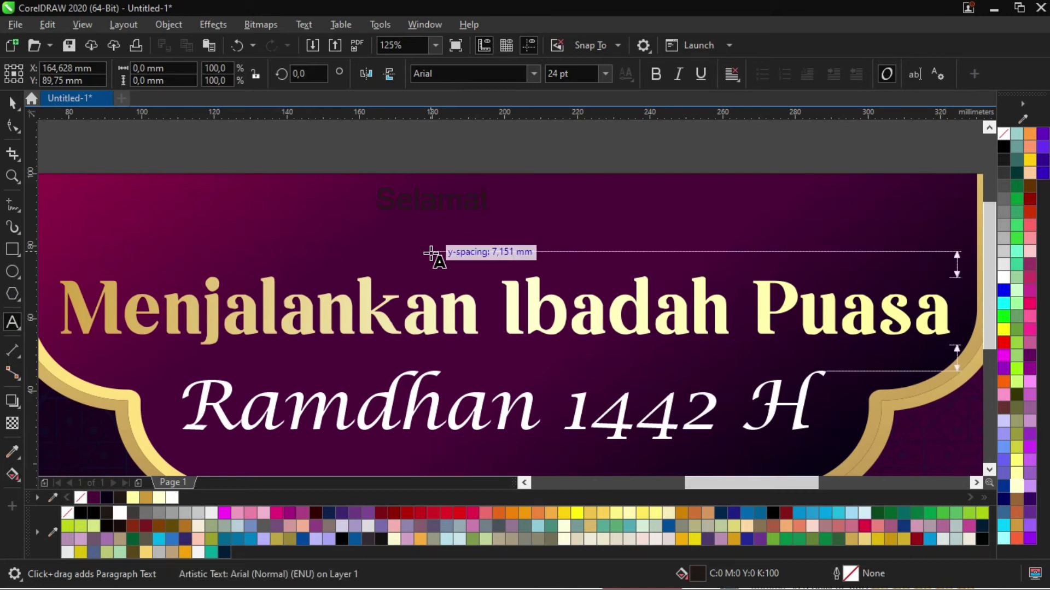
click(6, 116)
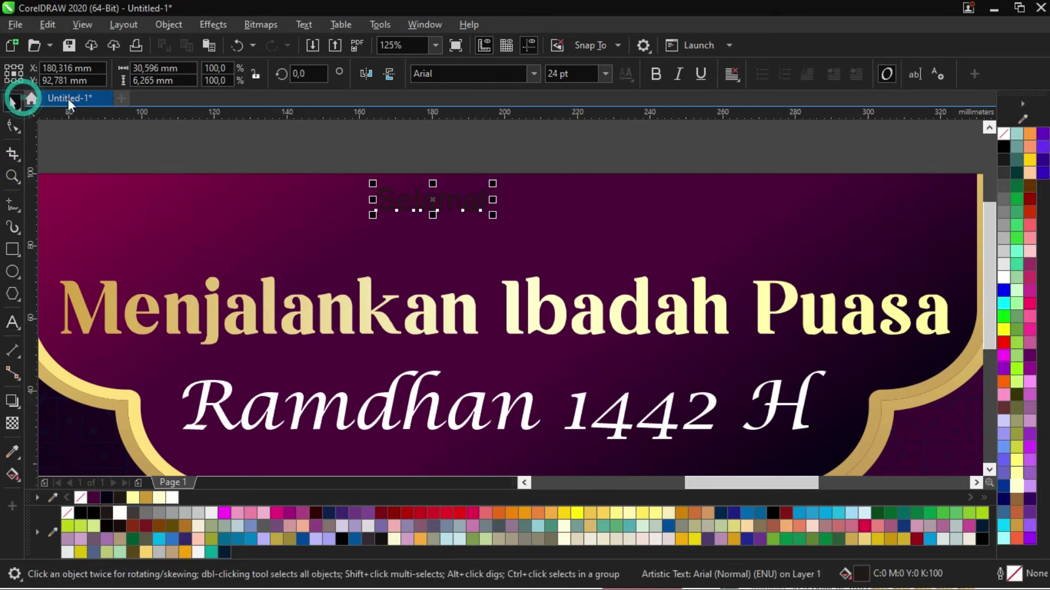
Set the "Selamat" text's font to Aurelie Smith DEMO and enlarge the text to about 64 × 21 mm.
click(533, 73)
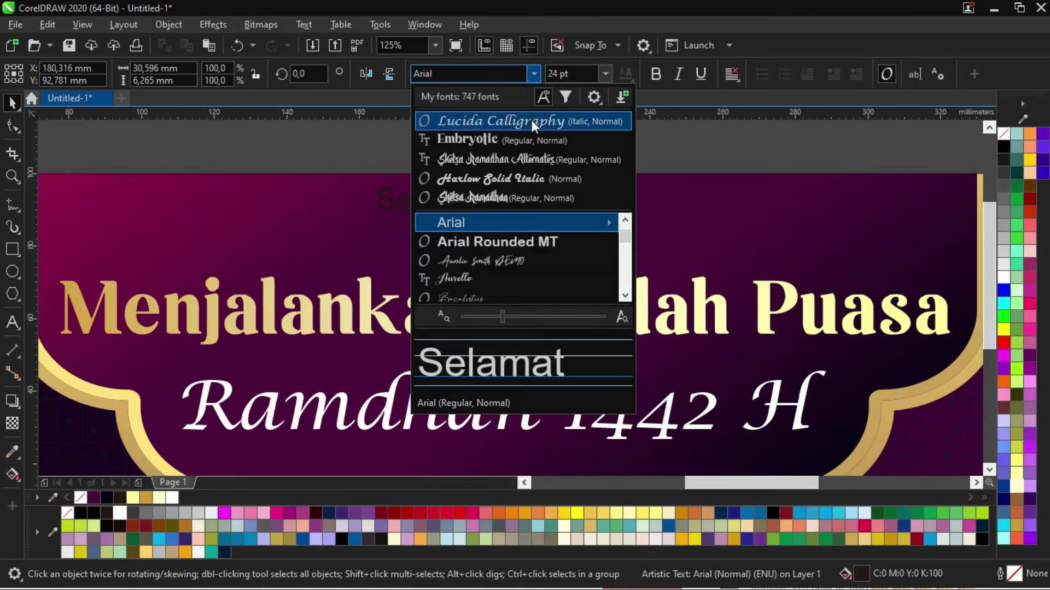
click(523, 260)
drag(438, 218, 610, 276)
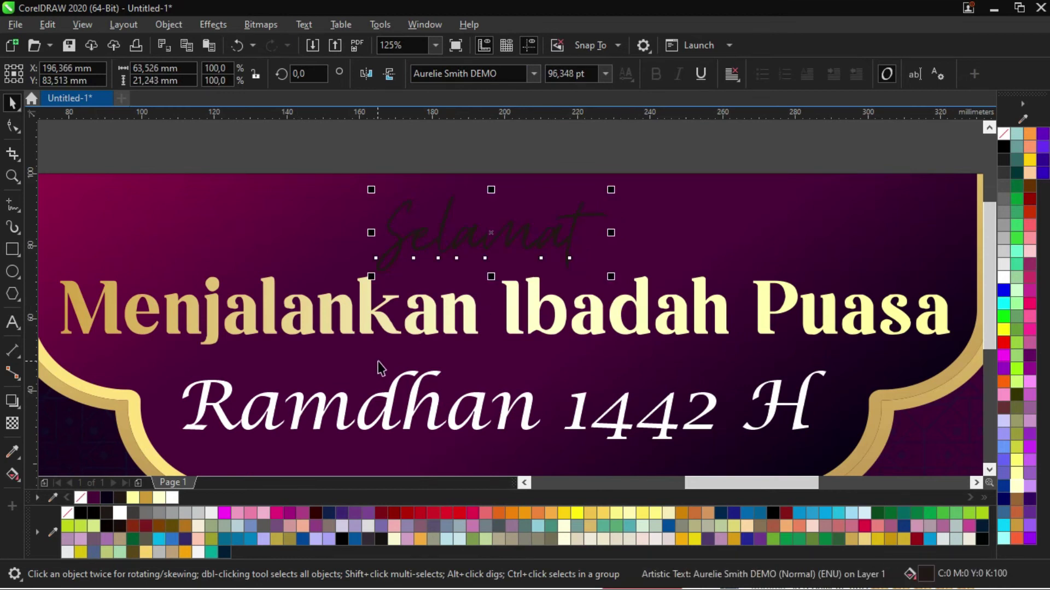
Fill the "Selamat" text with Pale Yellow (#FFFFCC).
click(132, 497)
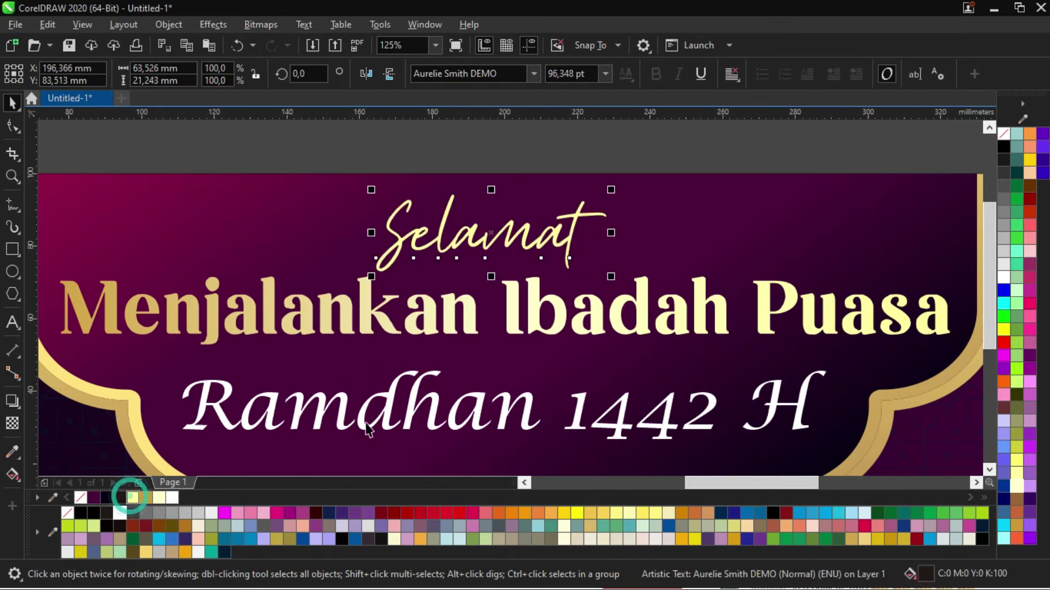
key(F3)
click(567, 175)
scroll(528, 305, up, 2)
click(528, 305)
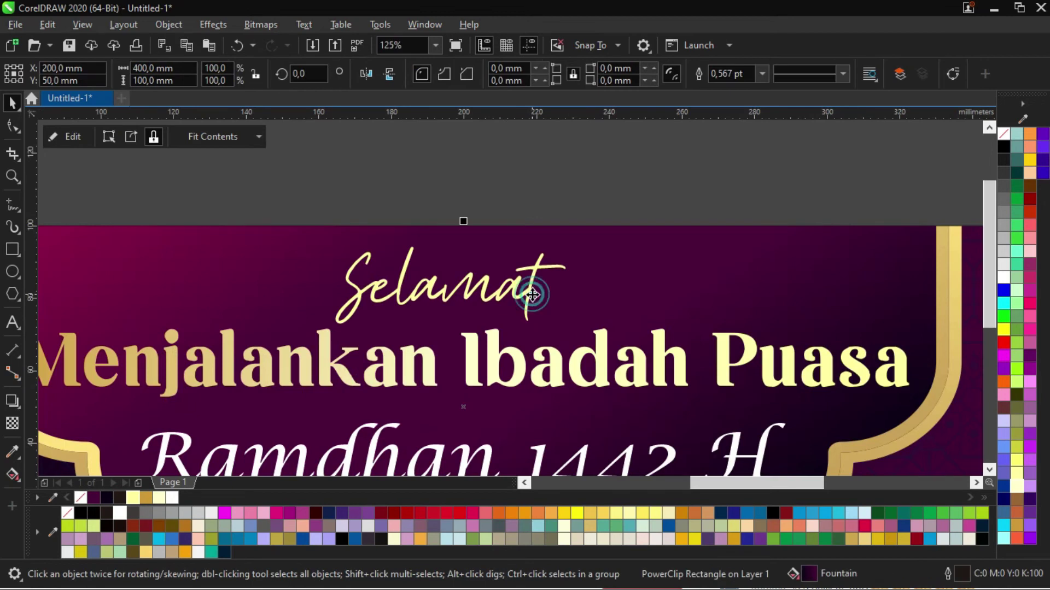
click(159, 498)
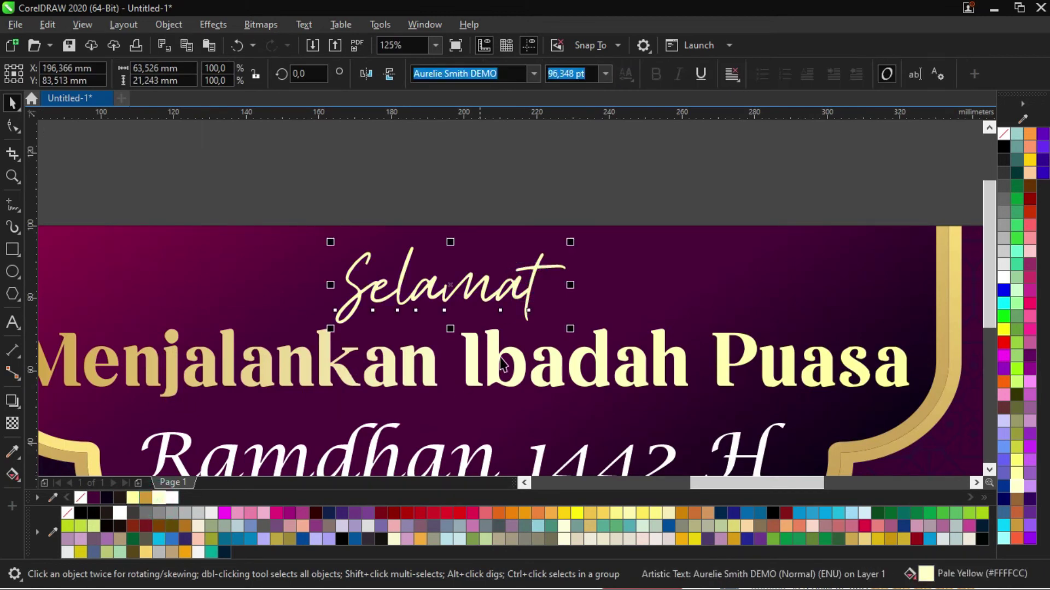
Delete the word "Menjalankan" from the gold title, leaving "Ibadah Puasa".
double_click(434, 374)
scroll(444, 365, down, 2)
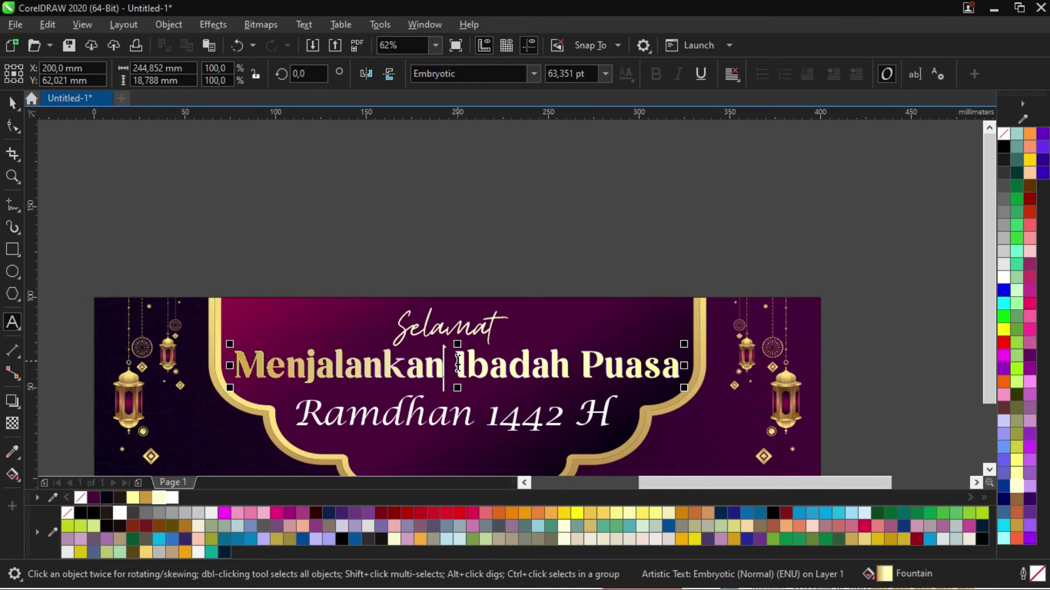
drag(458, 365, 189, 357)
key(Delete)
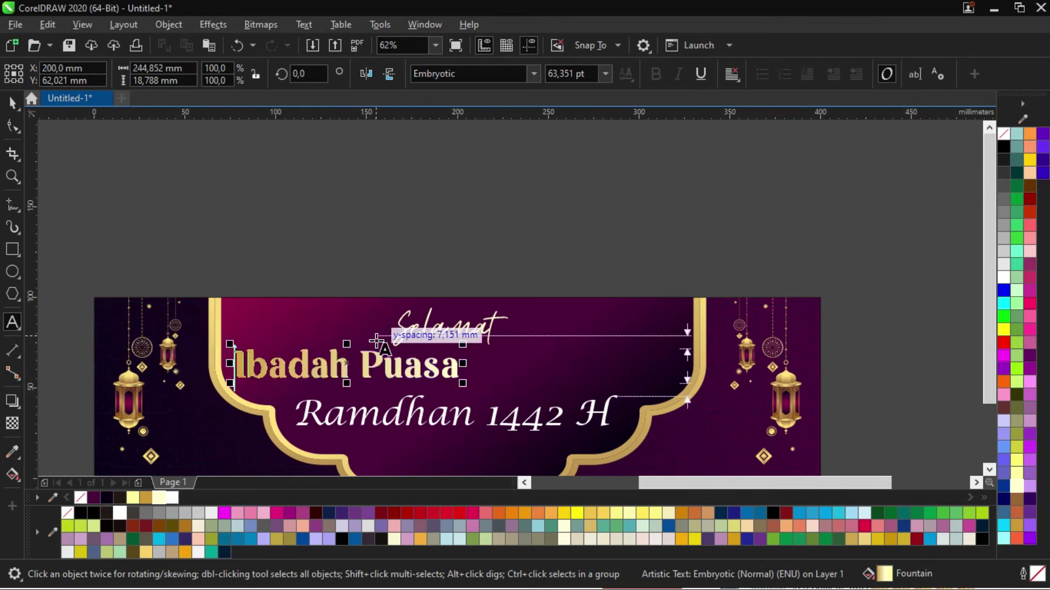
Extend the script text "Selamat" to read "Selamat Menjalankan".
click(471, 320)
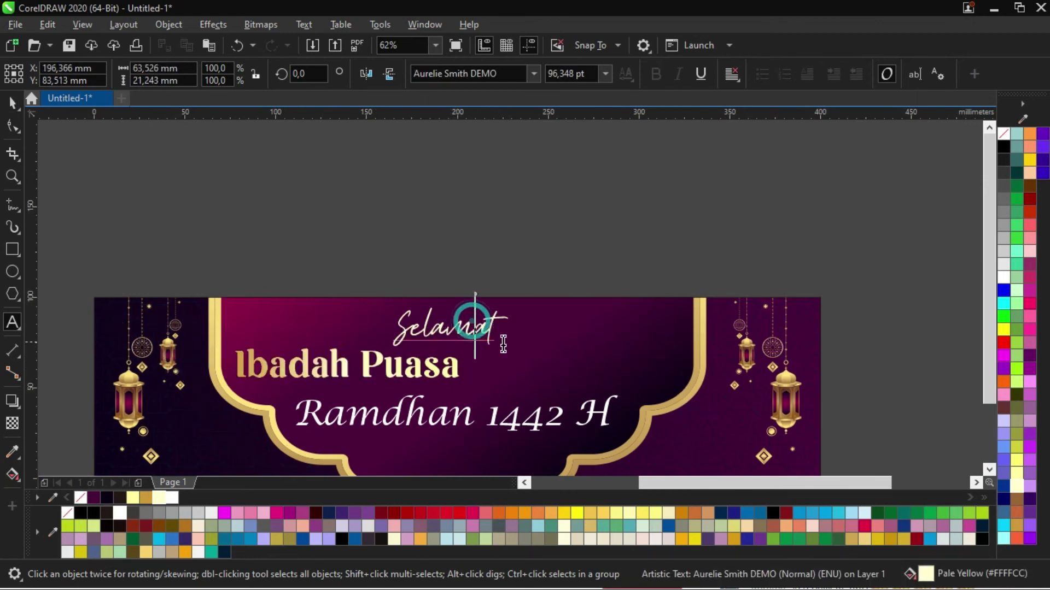
click(497, 327)
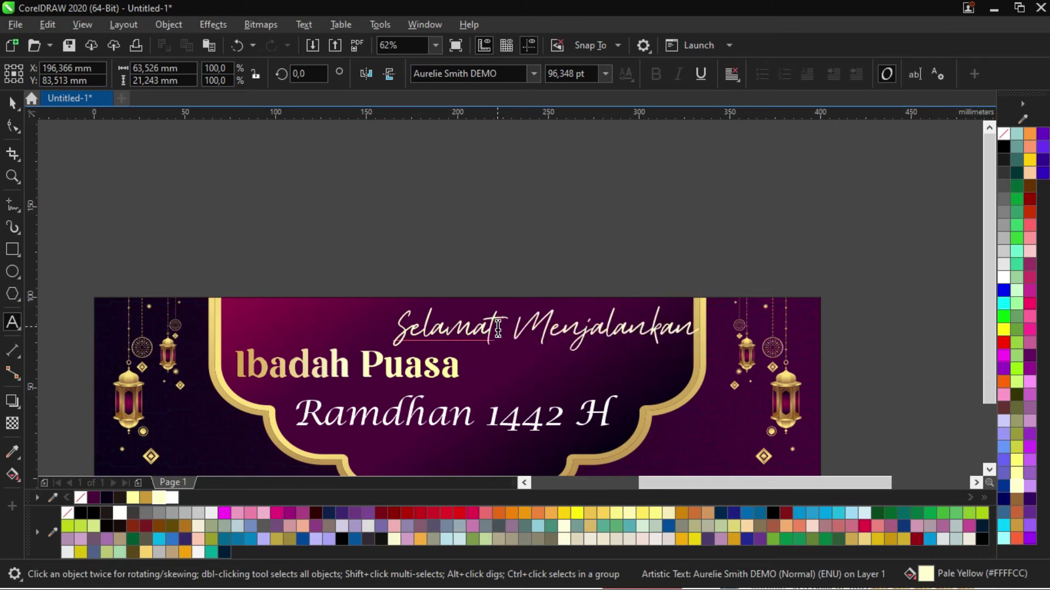
click(16, 101)
Enlarge the "Ibadah Puasa" title to about 192 × 25 mm and centre it horizontally on the banner background.
scroll(499, 445, up, 2)
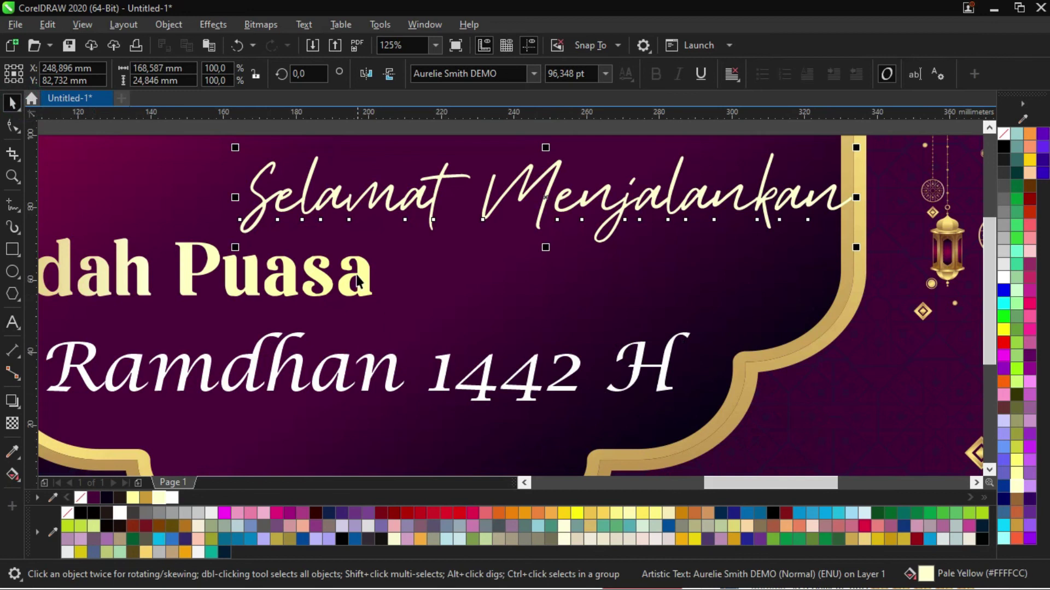
click(356, 275)
drag(376, 307, 625, 372)
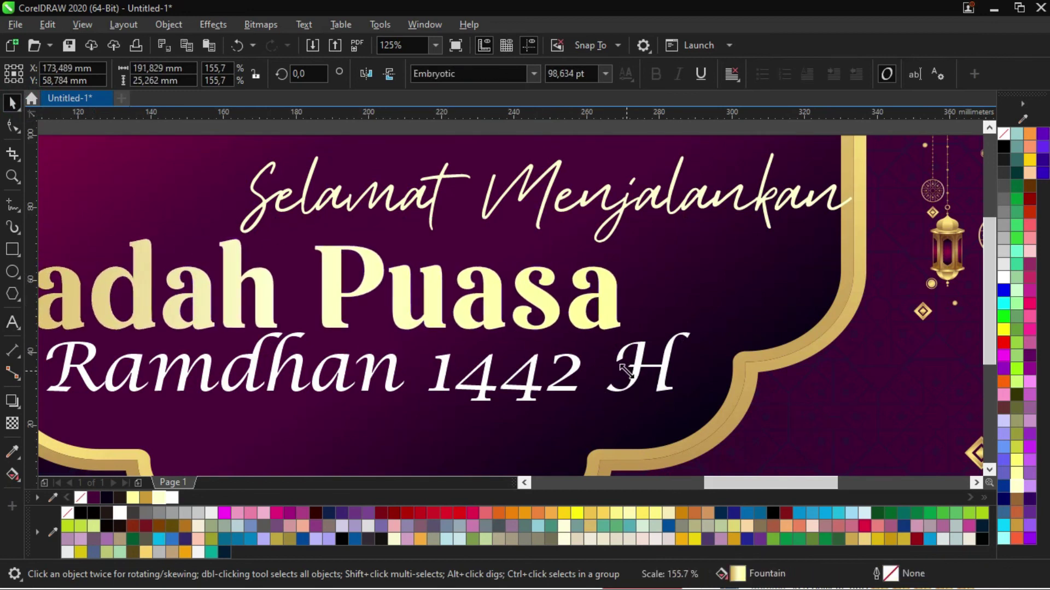
scroll(625, 371, down, 2)
click(475, 382)
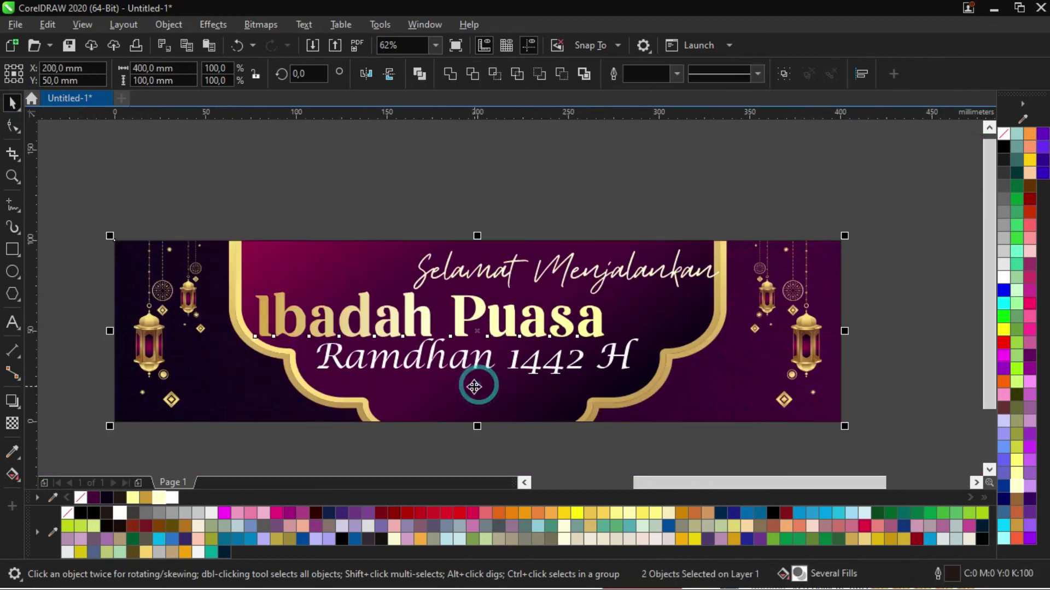
click(538, 172)
Shrink the "Ramdhan 1442 H" text about its centre to about 152 × 16 mm.
scroll(513, 362, up, 2)
click(513, 362)
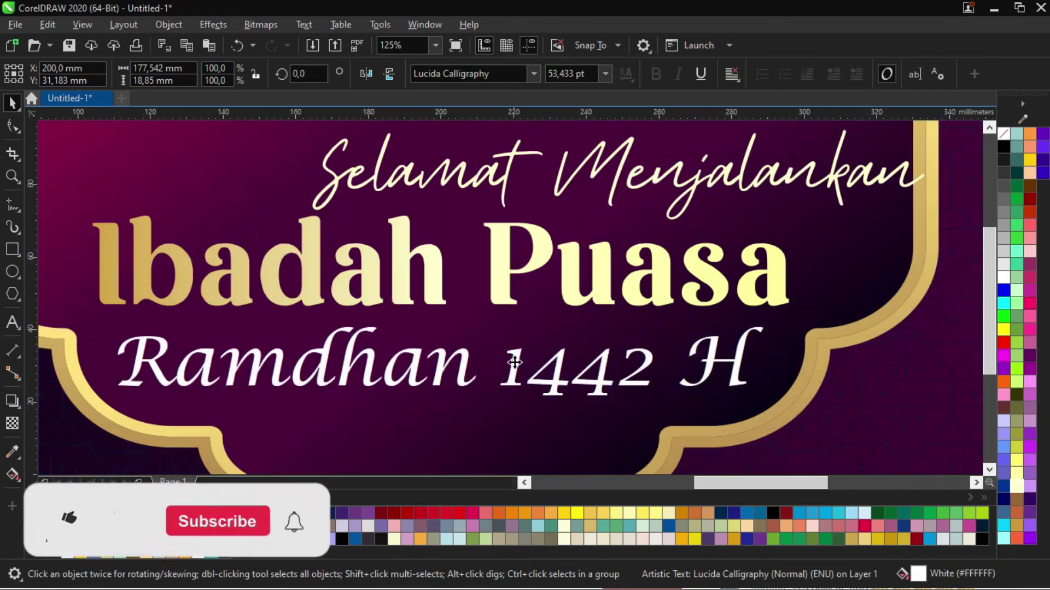
drag(771, 324, 727, 320)
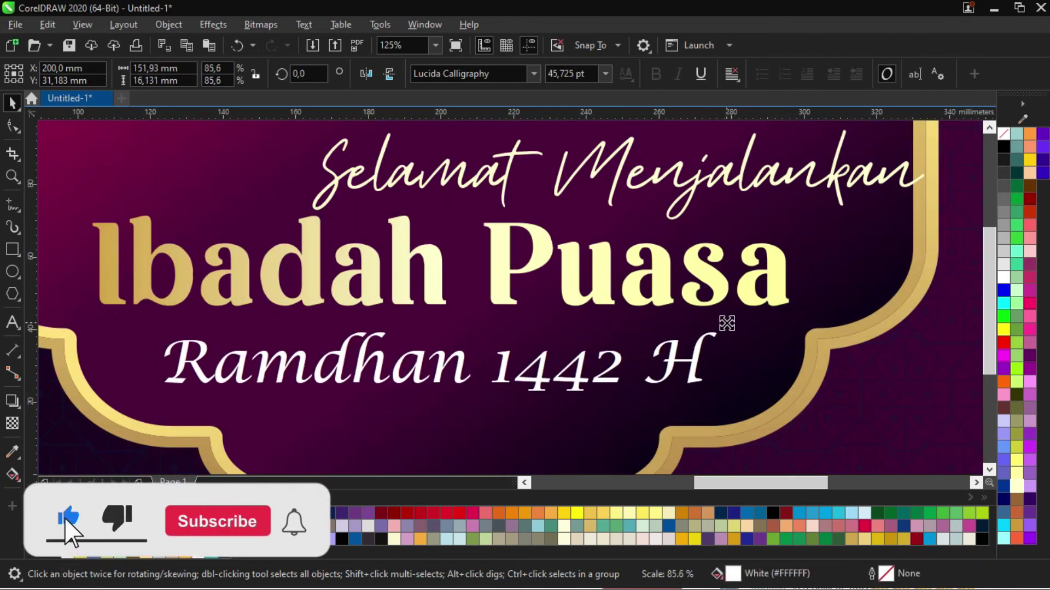
click(719, 286)
scroll(471, 257, down, 2)
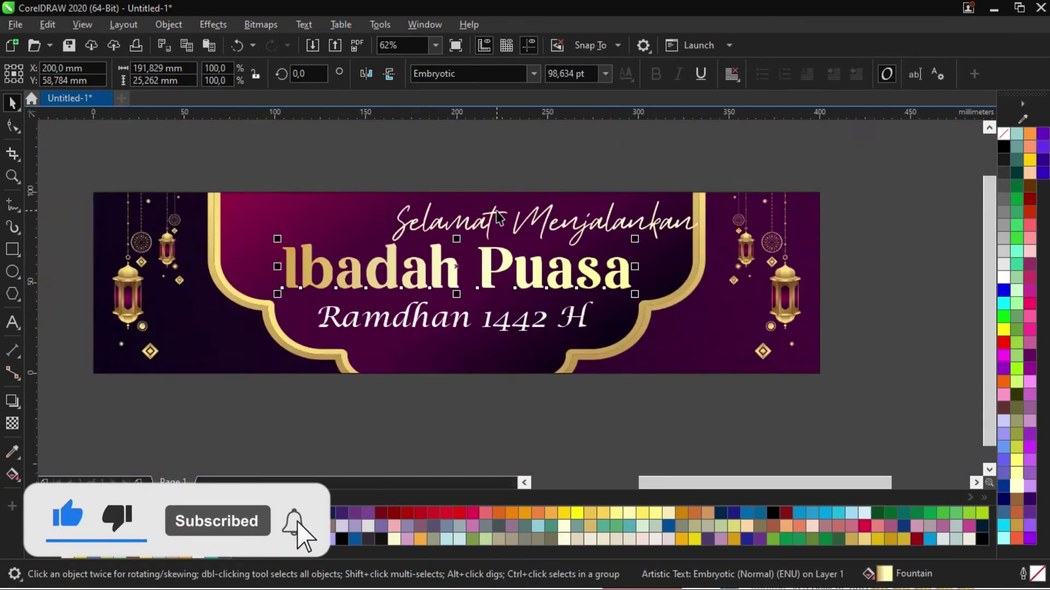
Move the "Selamat Menjalankan" text inside the arch frame above the title and centre it horizontally on the banner.
scroll(476, 235, up, 2)
click(480, 229)
drag(459, 230, 345, 235)
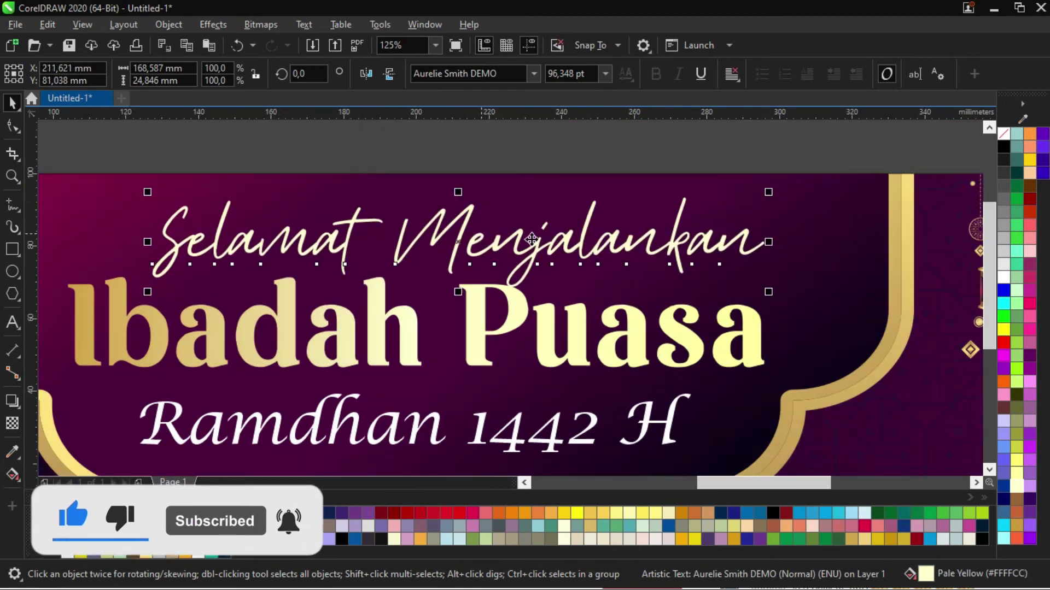
shift+click(795, 247)
key(c)
scroll(584, 313, down, 1)
click(616, 169)
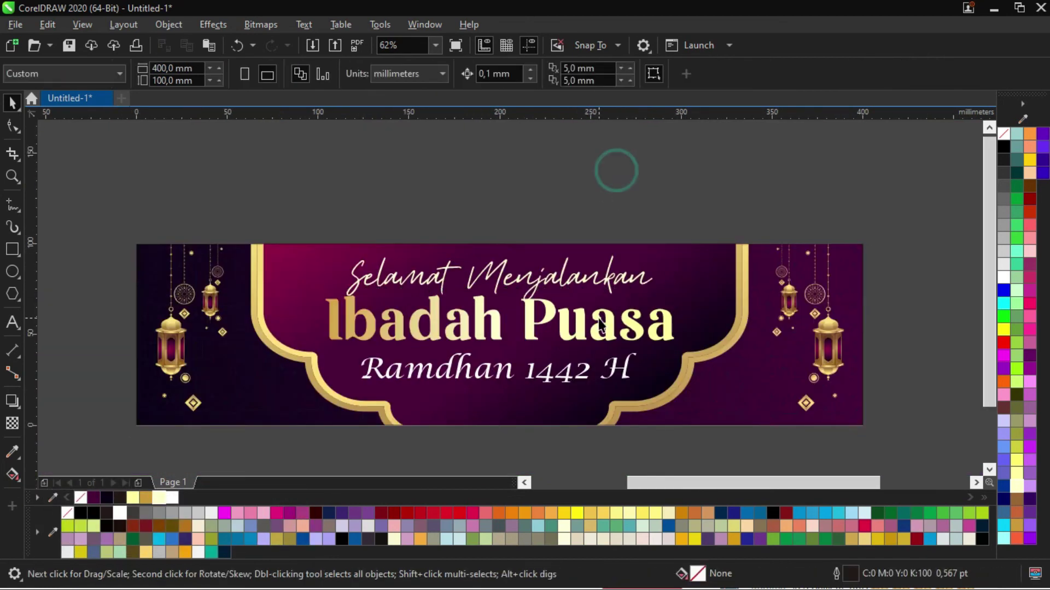
Move the "Ibadah Puasa" title slightly down and enlarge it a little between the two neighbouring text lines.
scroll(602, 317, up, 1)
click(606, 312)
drag(612, 313, 621, 333)
drag(752, 288, 771, 277)
drag(635, 335, 634, 330)
Move the "Selamat Menjalankan" text slightly up, away from the title.
click(523, 242)
drag(523, 246, 524, 237)
scroll(527, 246, down, 2)
click(569, 163)
Examine the banner's overall layout and text balance at different magnifications.
scroll(558, 233, down, 1)
click(823, 249)
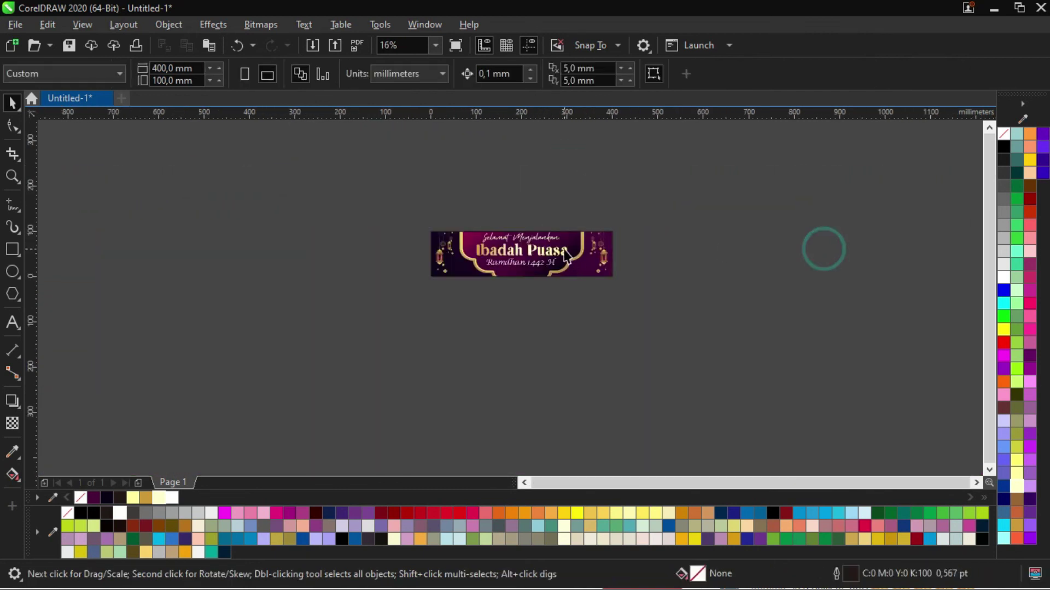
scroll(567, 257, up, 5)
scroll(488, 344, down, 4)
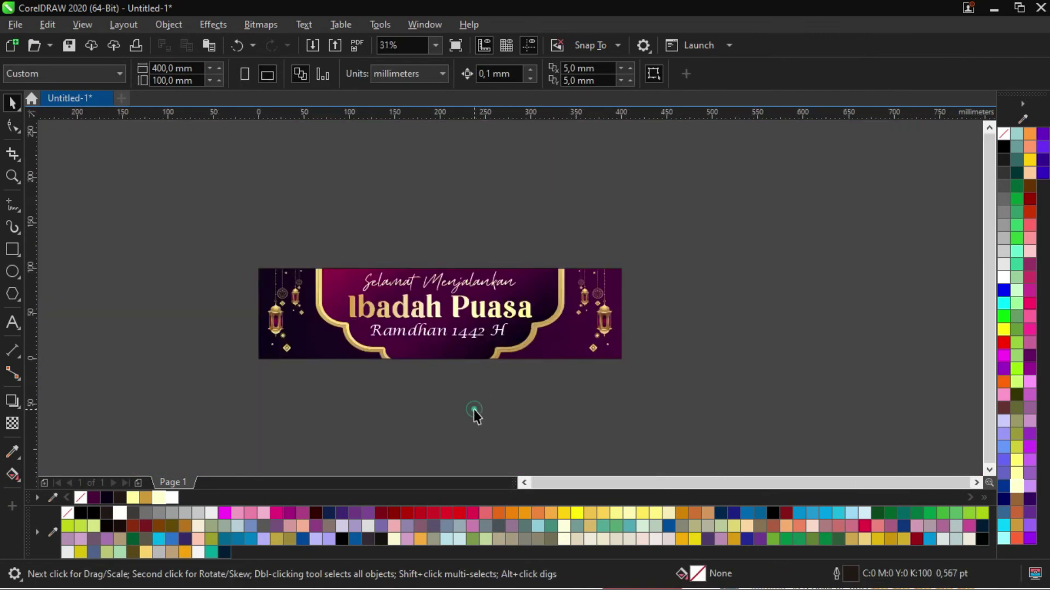
scroll(354, 325, up, 2)
scroll(526, 316, down, 2)
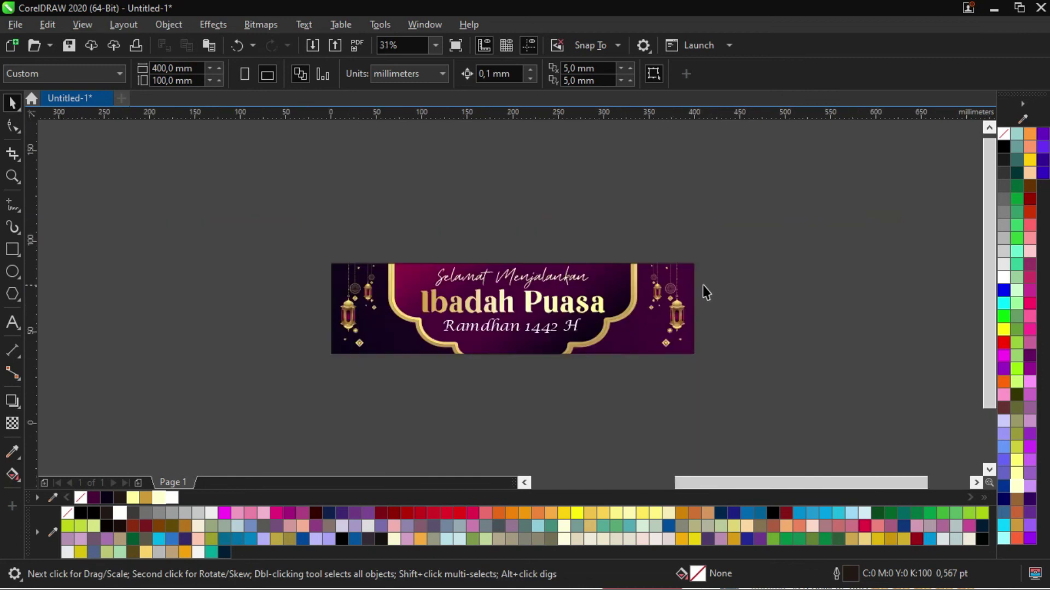
scroll(632, 297, up, 2)
scroll(633, 297, down, 2)
Group all the banner objects, including the background, arch frame and text lines, into one group.
drag(792, 206, 141, 489)
key(ctrl+g)
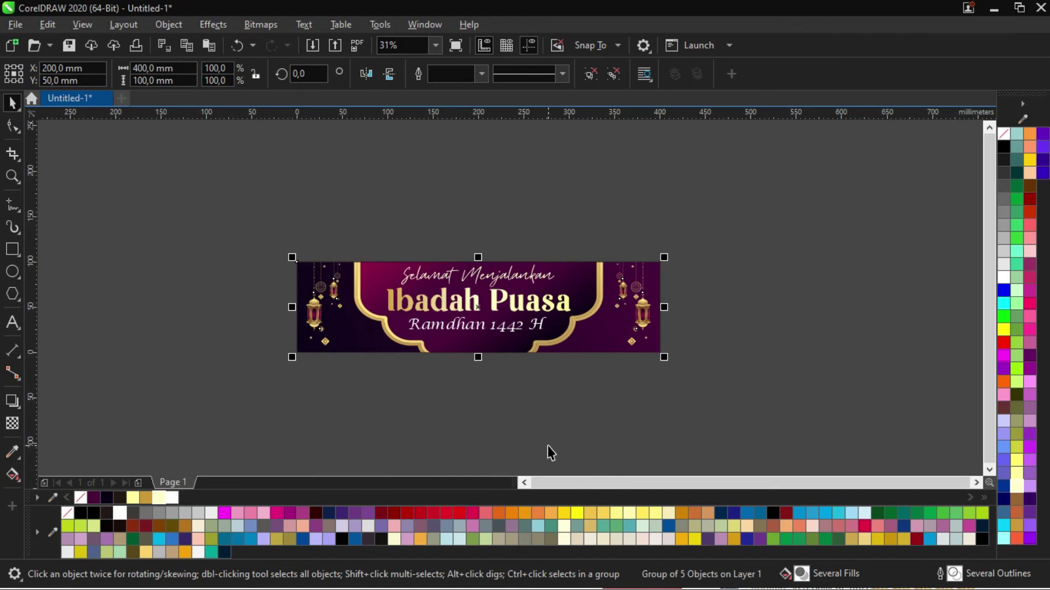
key(shift+F2)
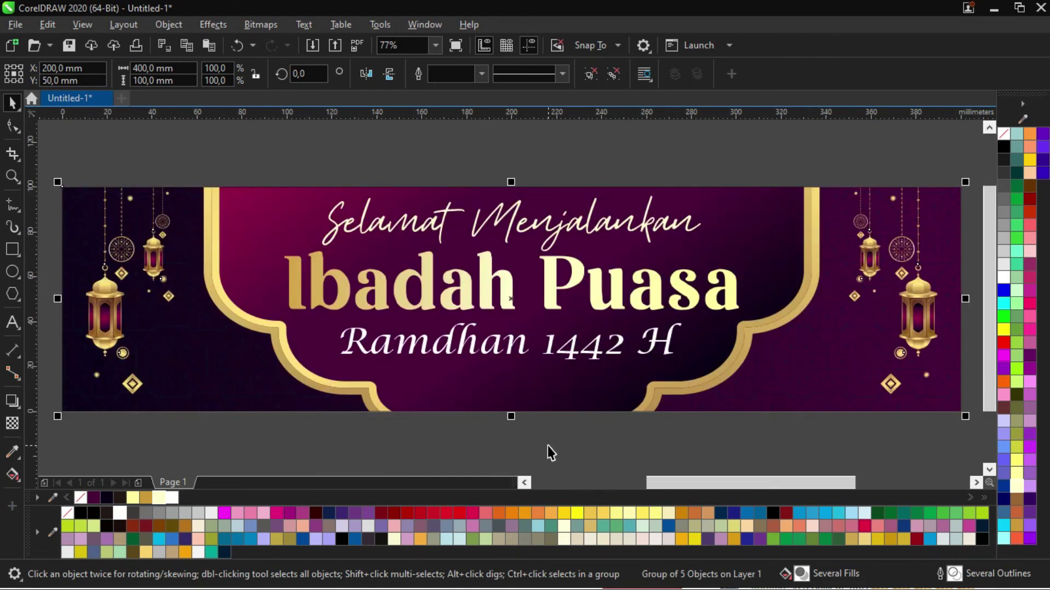
click(661, 432)
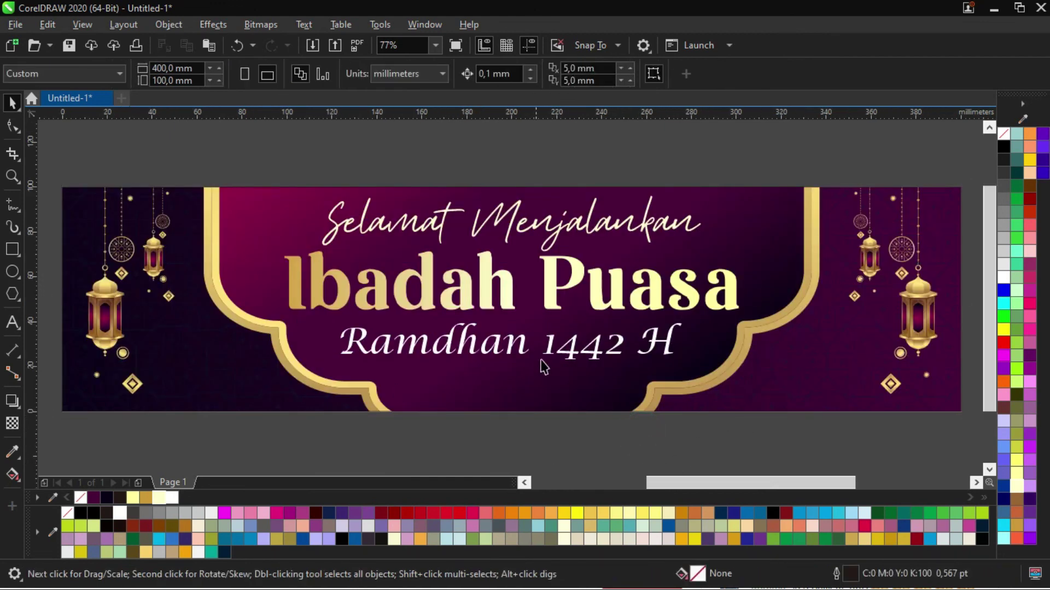